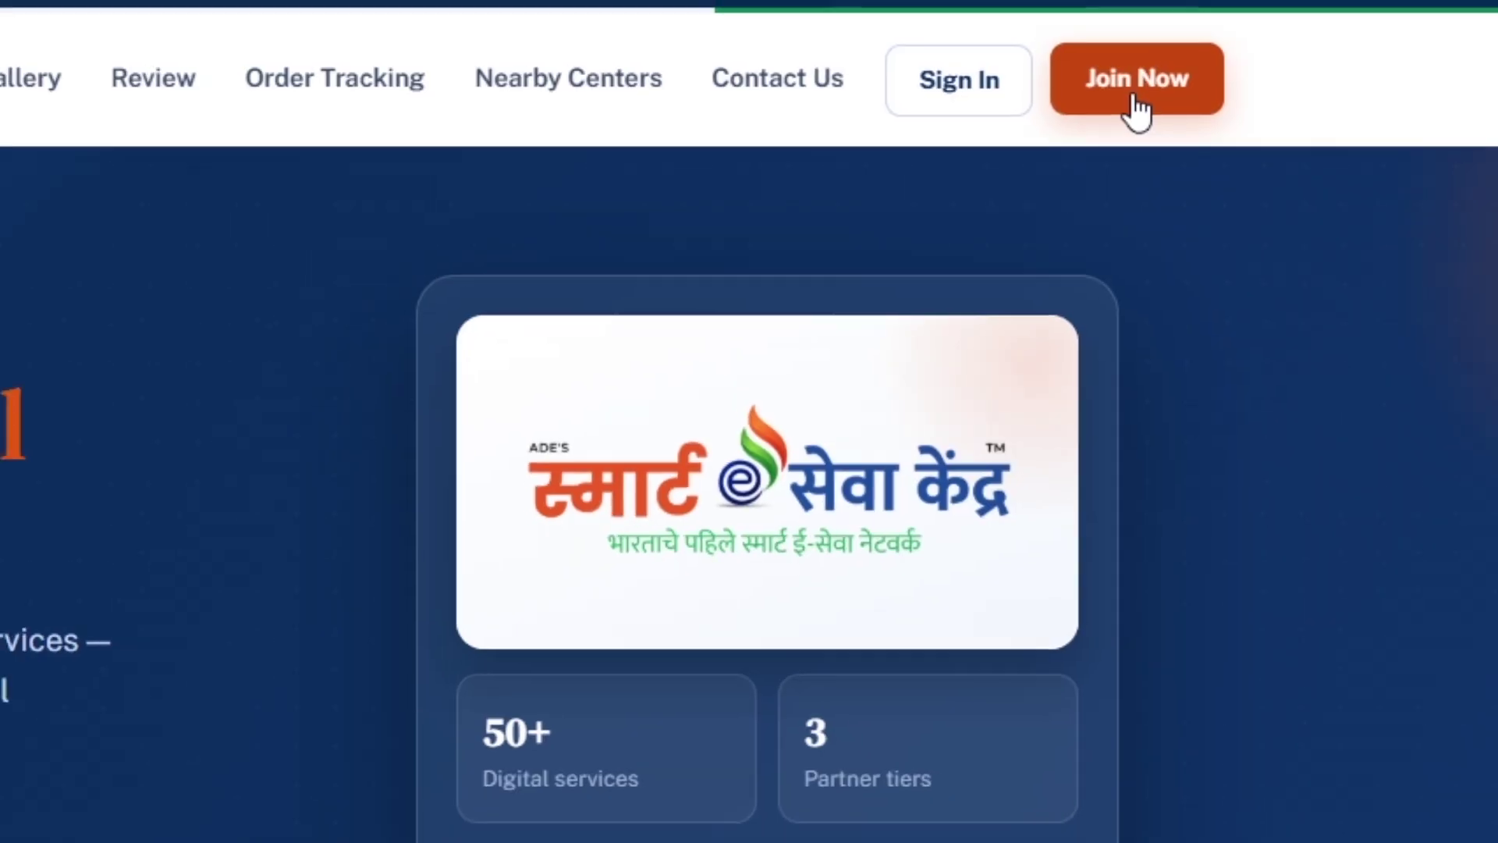
Open the Join Now partner sign-up form from the site header.
{"action": "left_click", "coordinate": [1135, 98]}
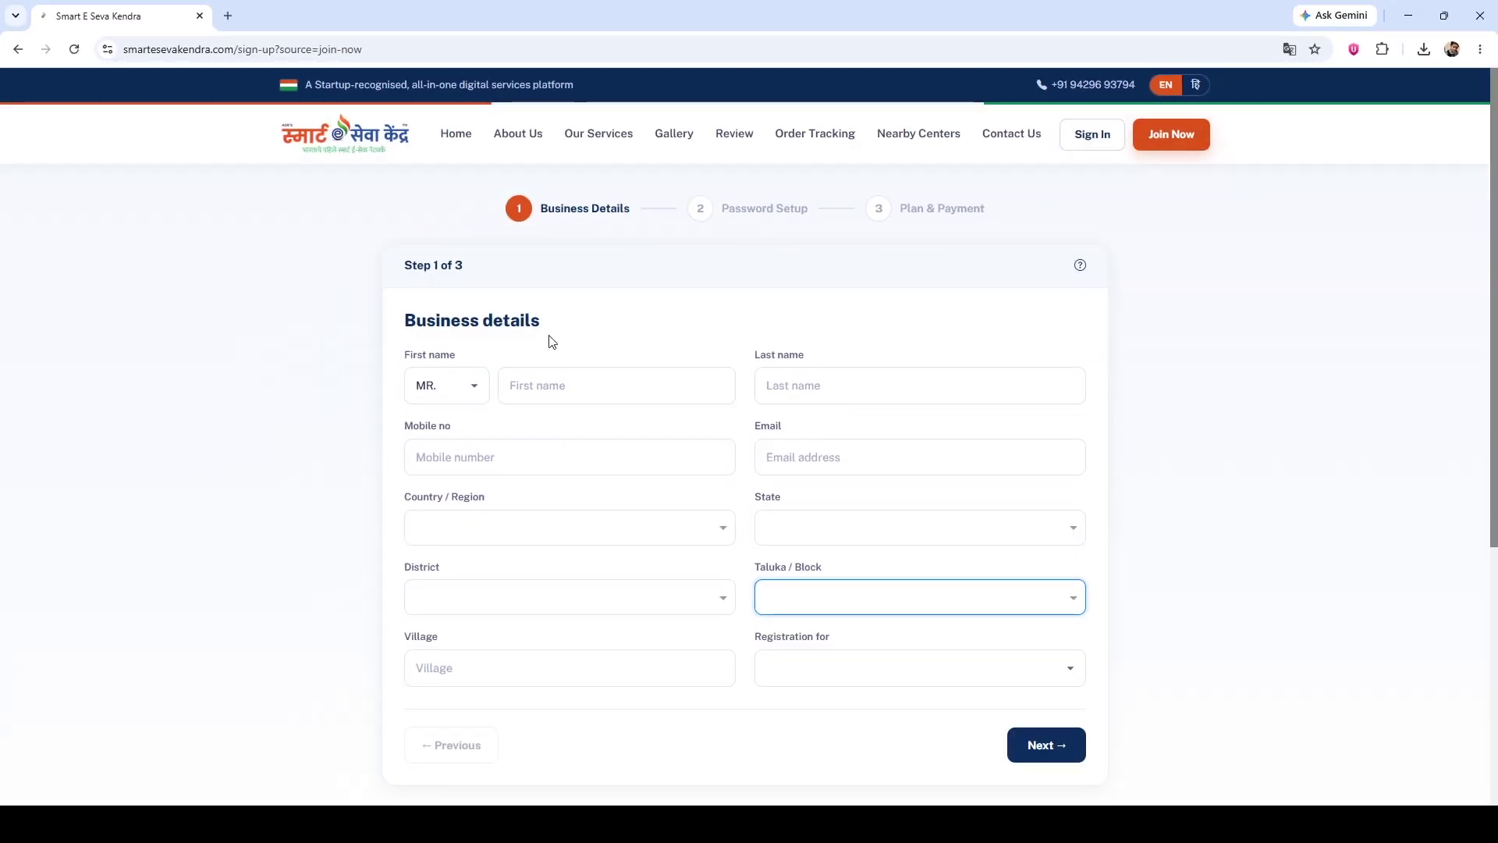
Enter the applicant's first name, last name, mobile number and e-mail address in Business details.
{"action": "left_click", "coordinate": [536, 386]}
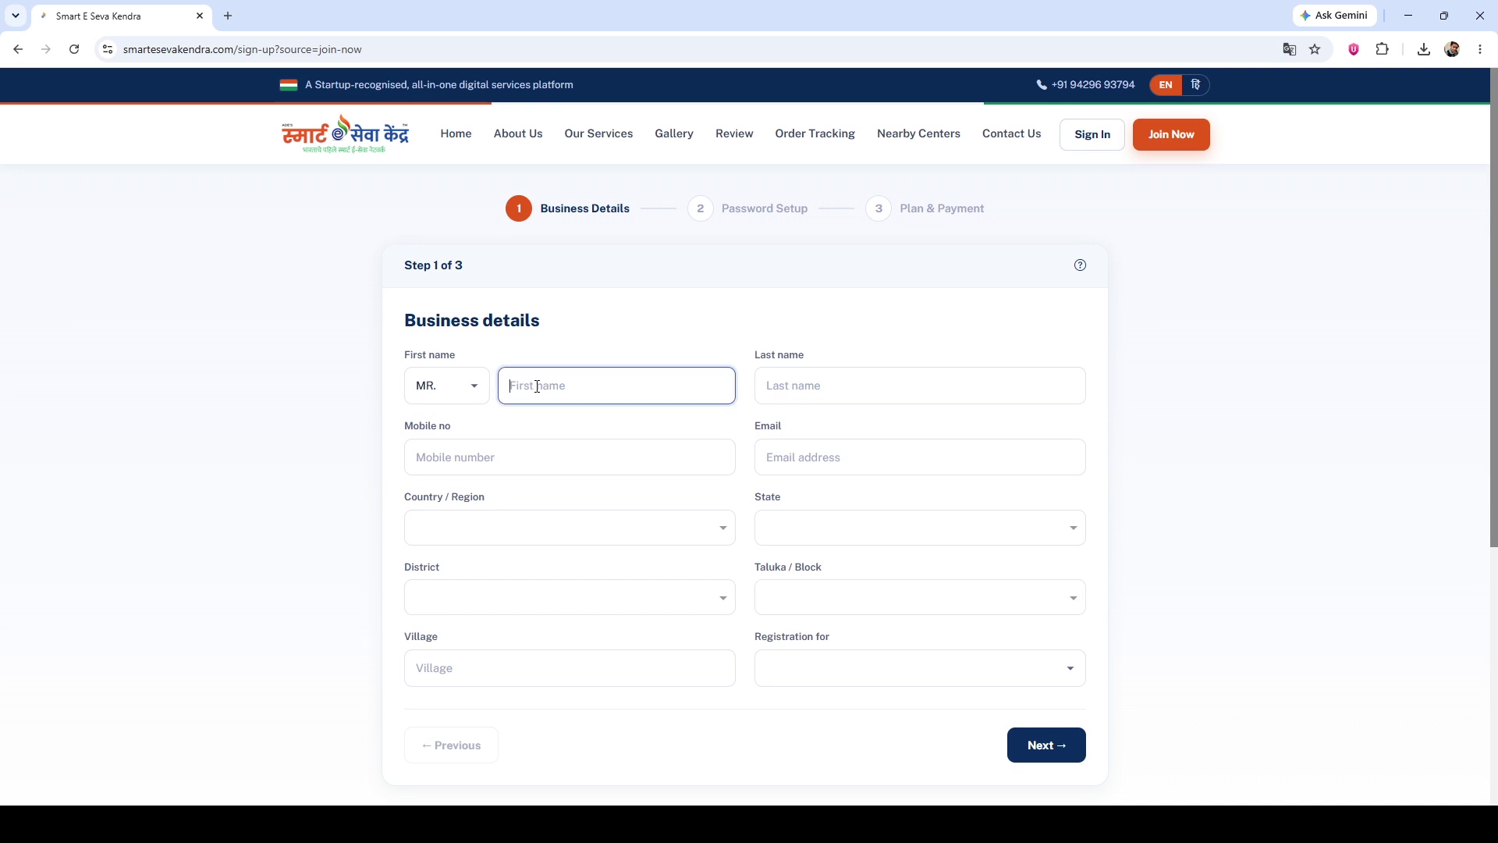
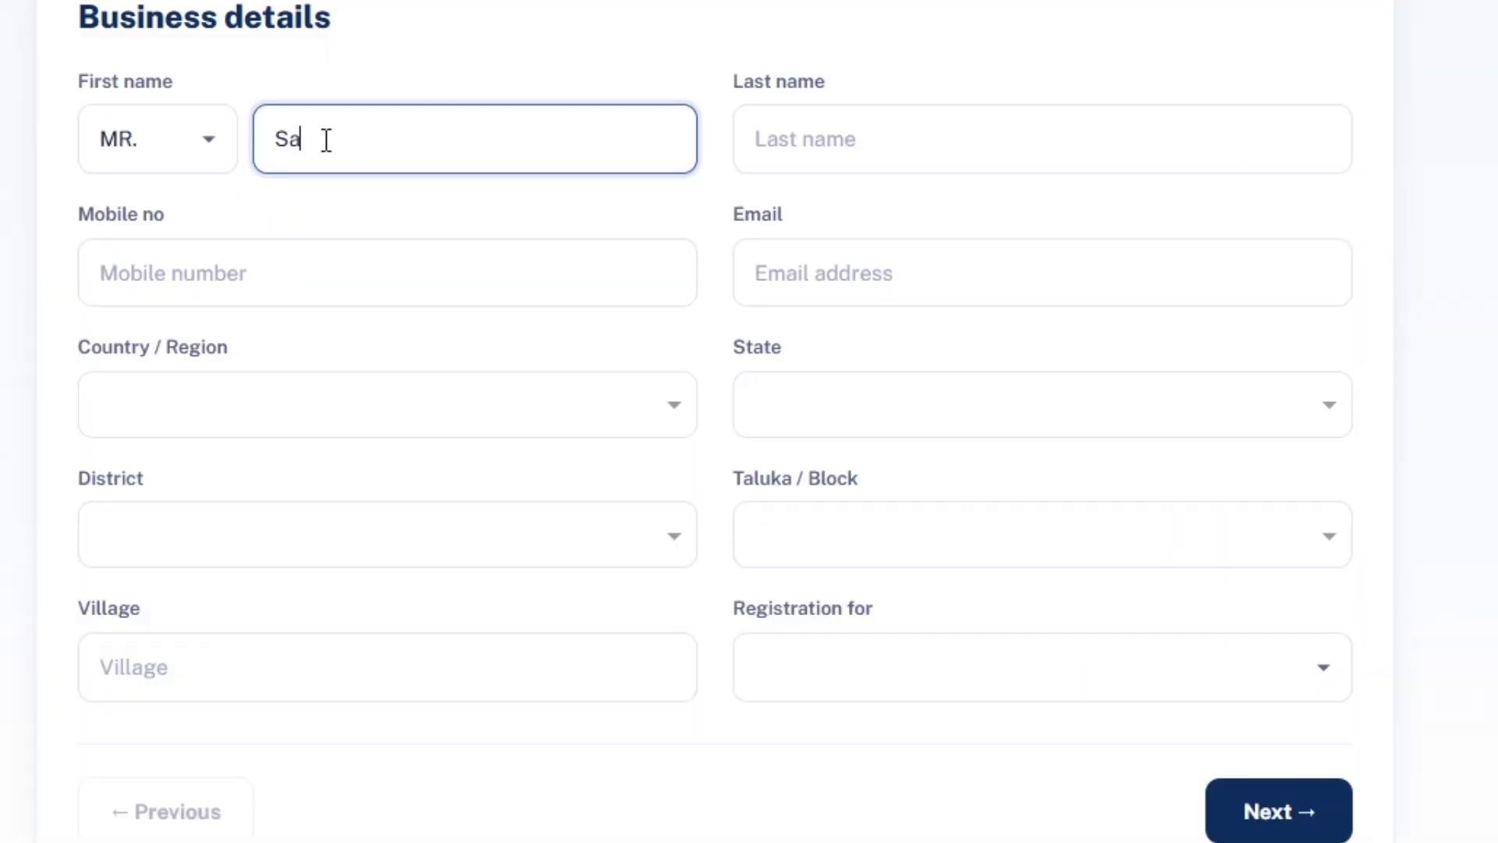
{"action": "key", "text": "Tab"}
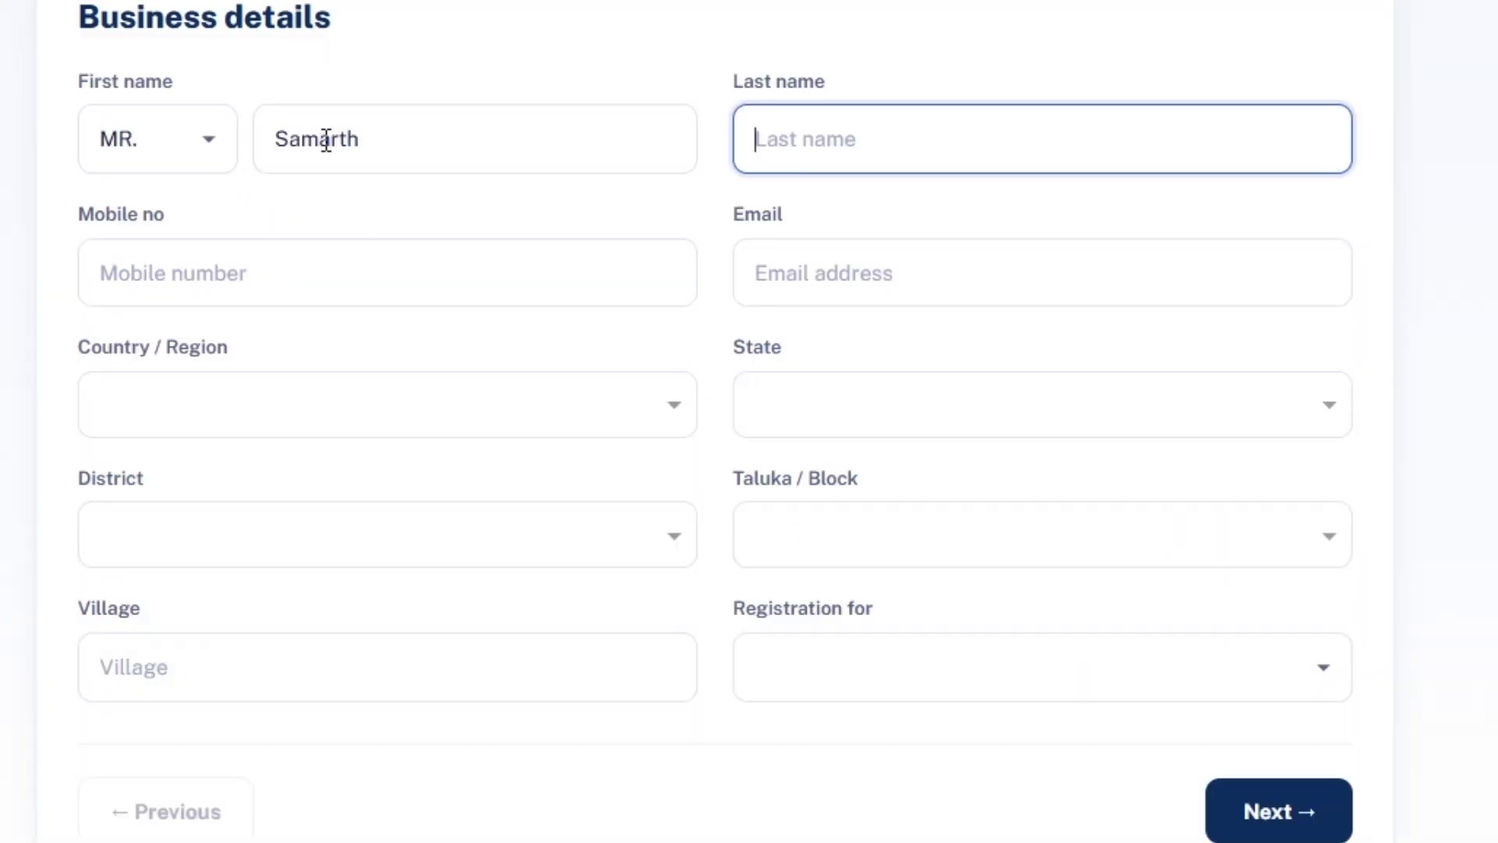
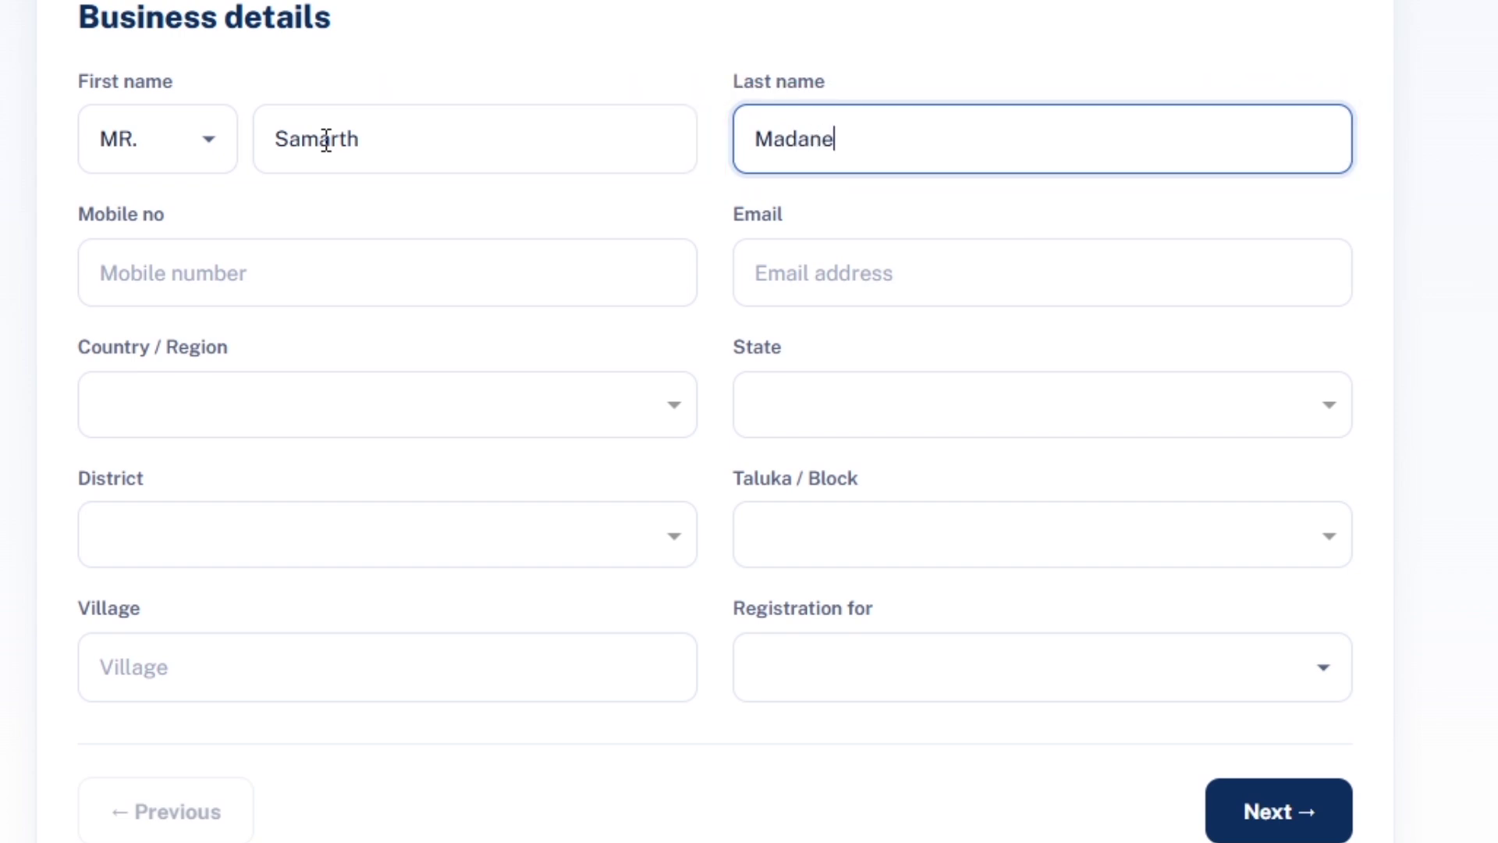
{"action": "key", "text": "Tab"}
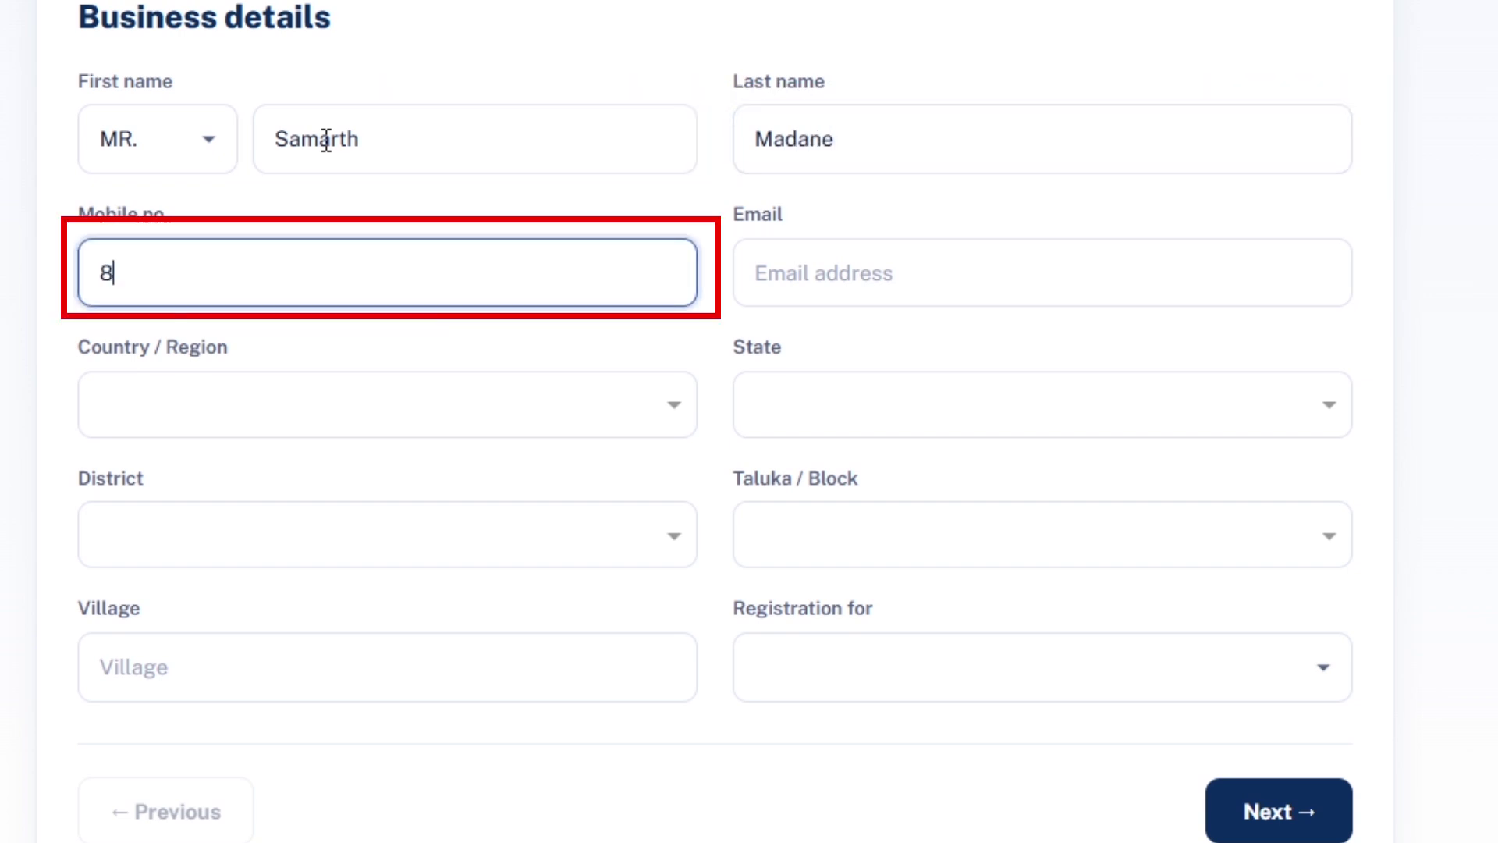
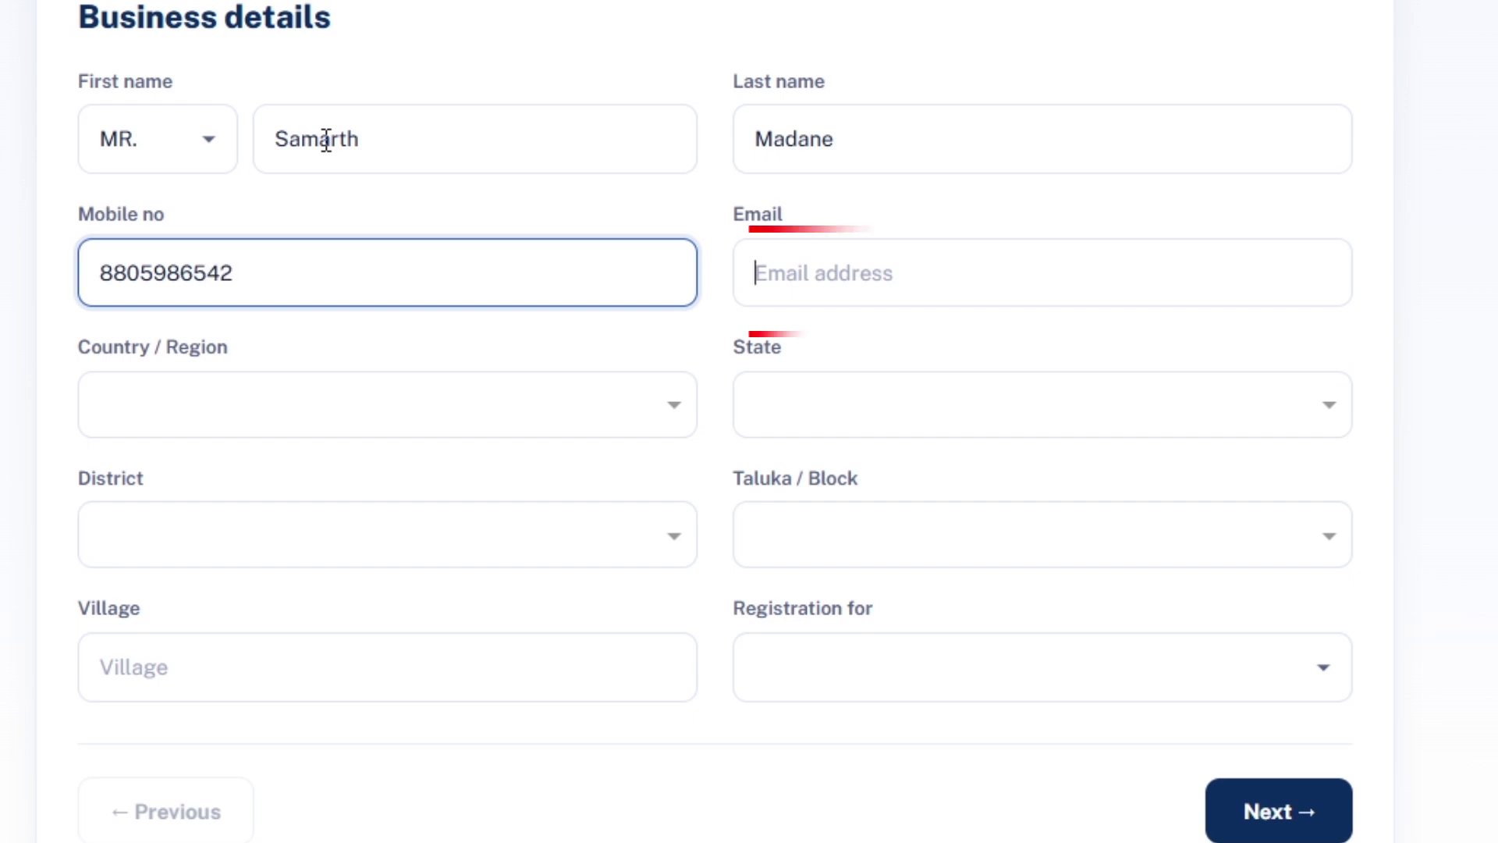
{"action": "key", "text": "Tab"}
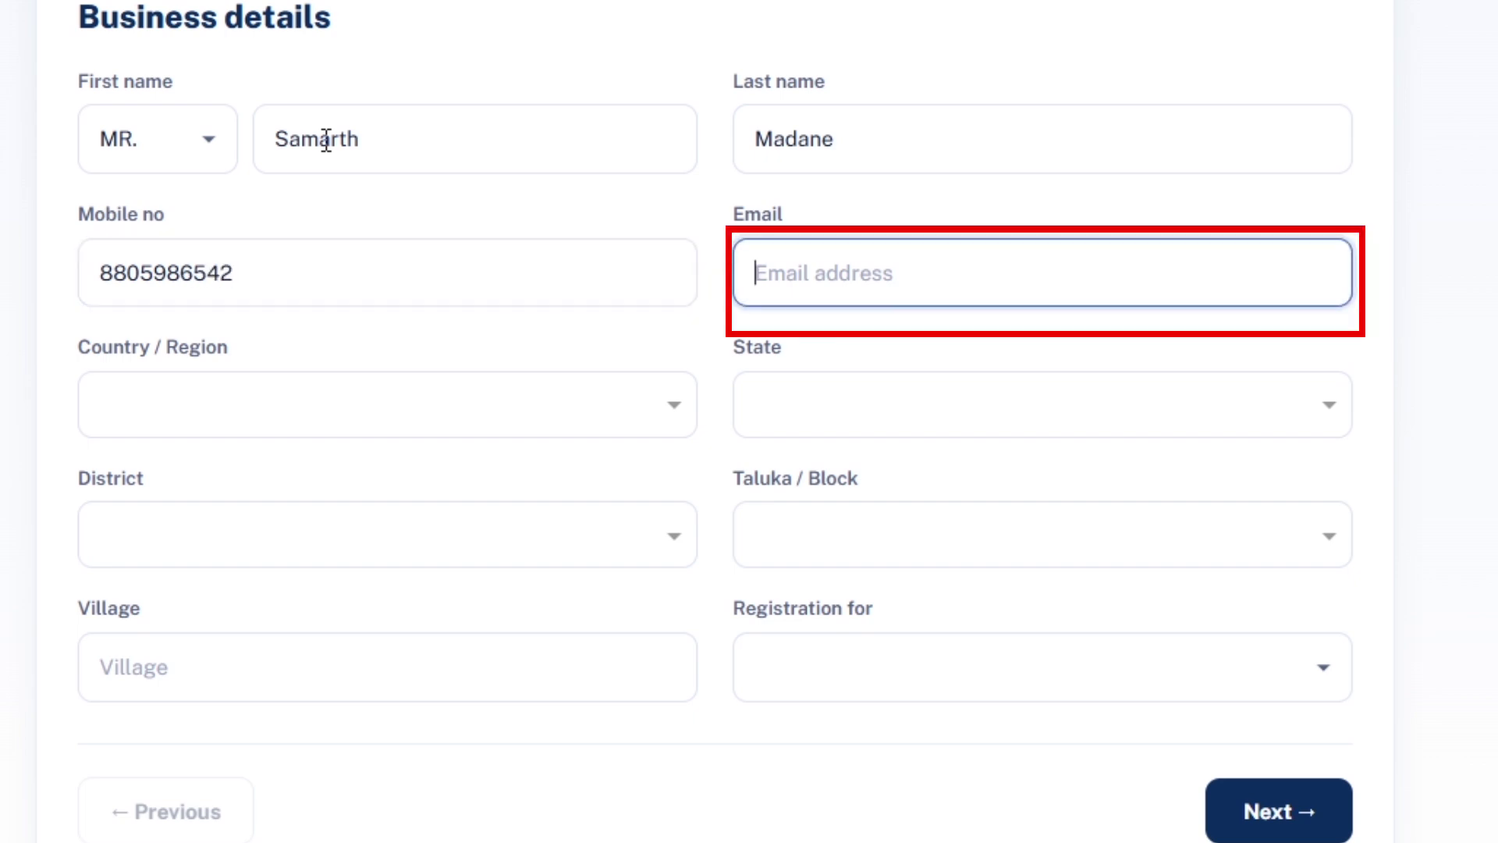
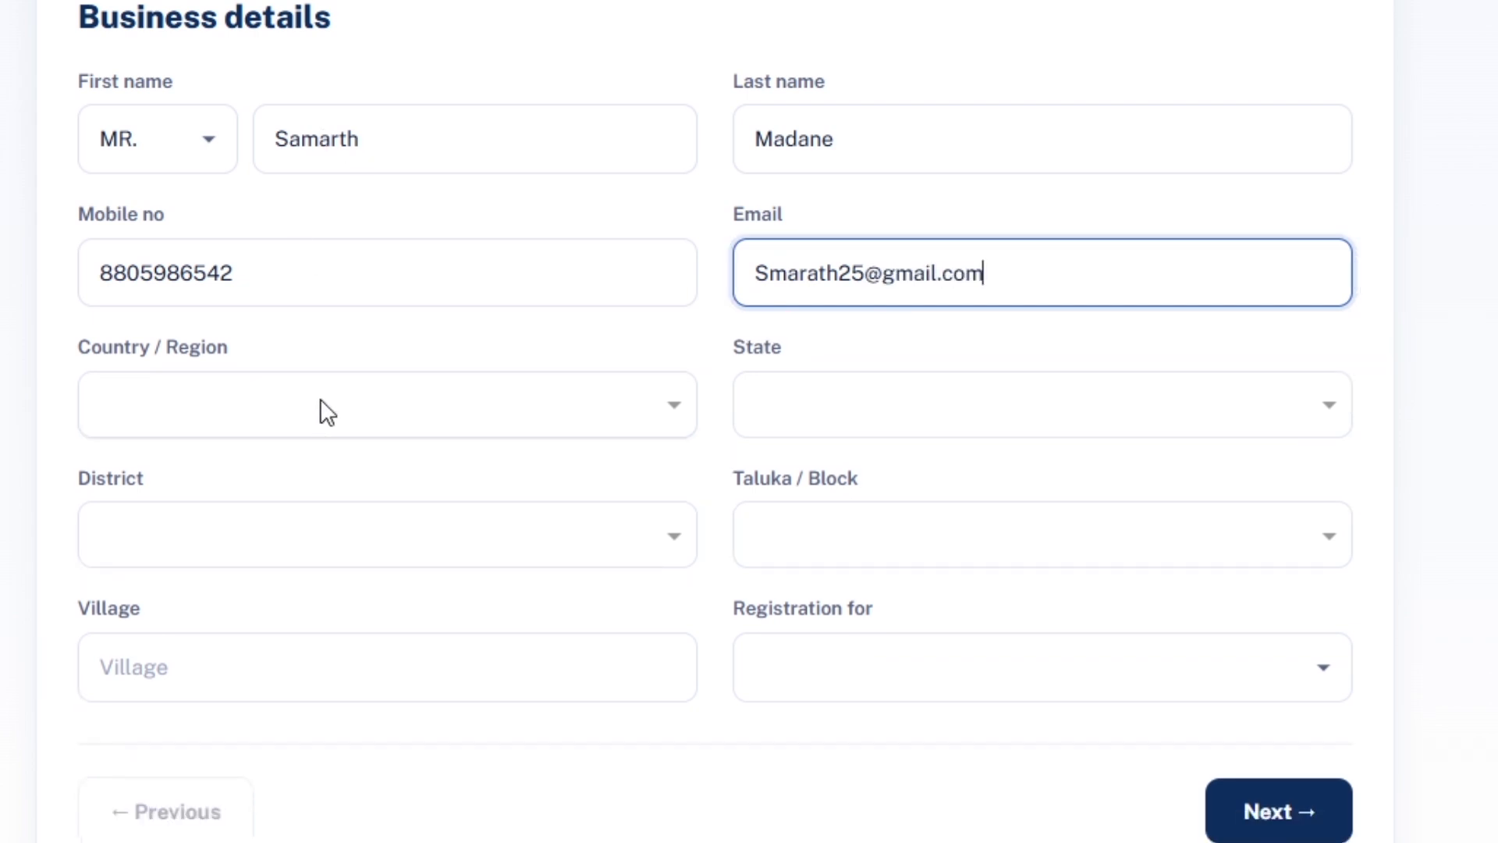
Set the country to India, the state to maharashtra and the district to Satara.
{"action": "left_click", "coordinate": [321, 404]}
{"action": "left_click", "coordinate": [283, 491]}
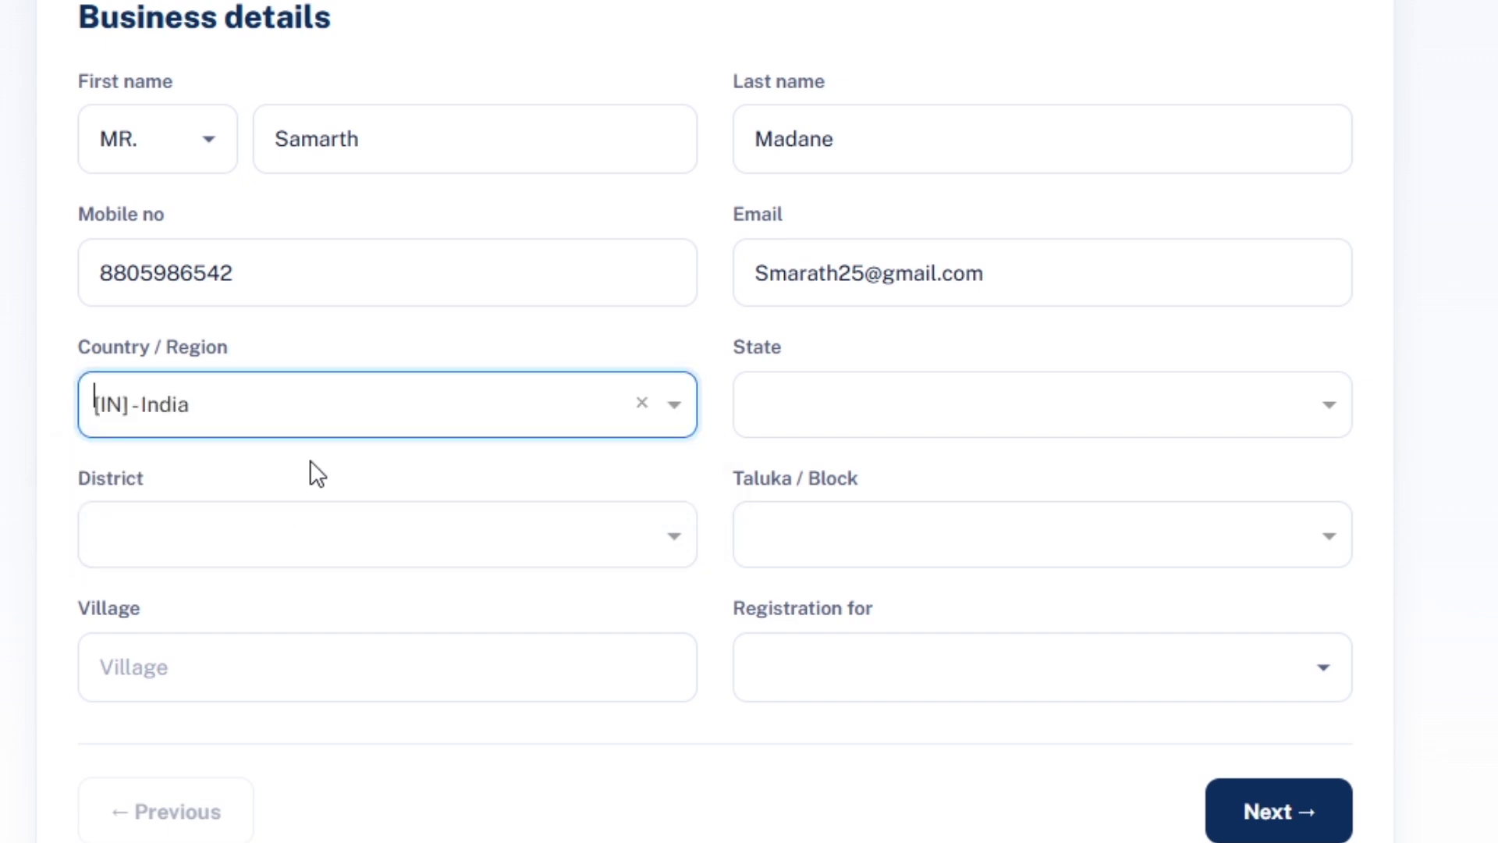
{"action": "left_click", "coordinate": [831, 404]}
{"action": "type", "text": "ma"}
{"action": "left_click", "coordinate": [885, 527]}
{"action": "left_click", "coordinate": [485, 521]}
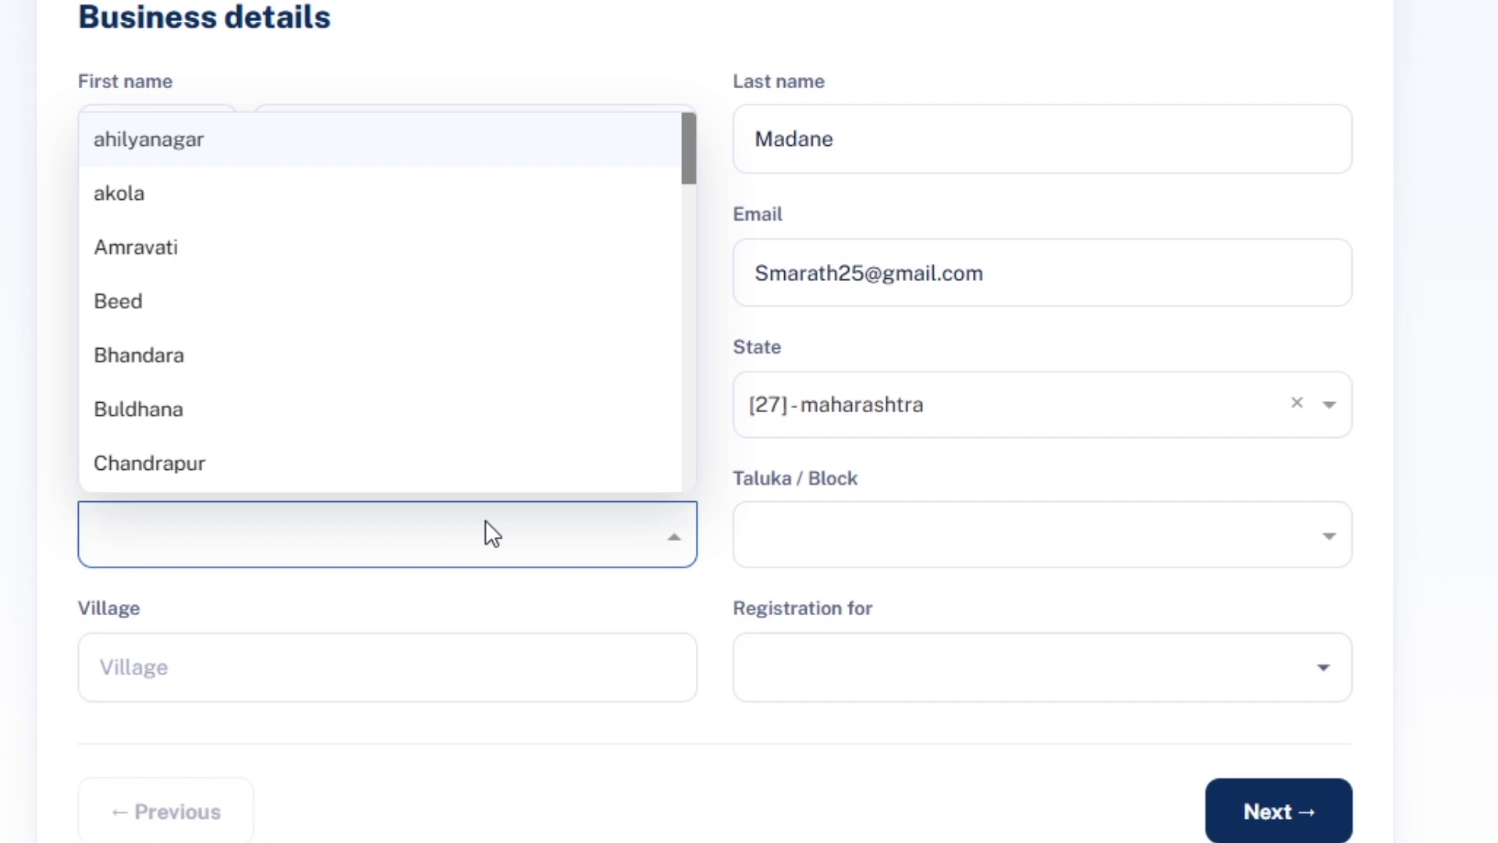
{"action": "type", "text": "sar"}
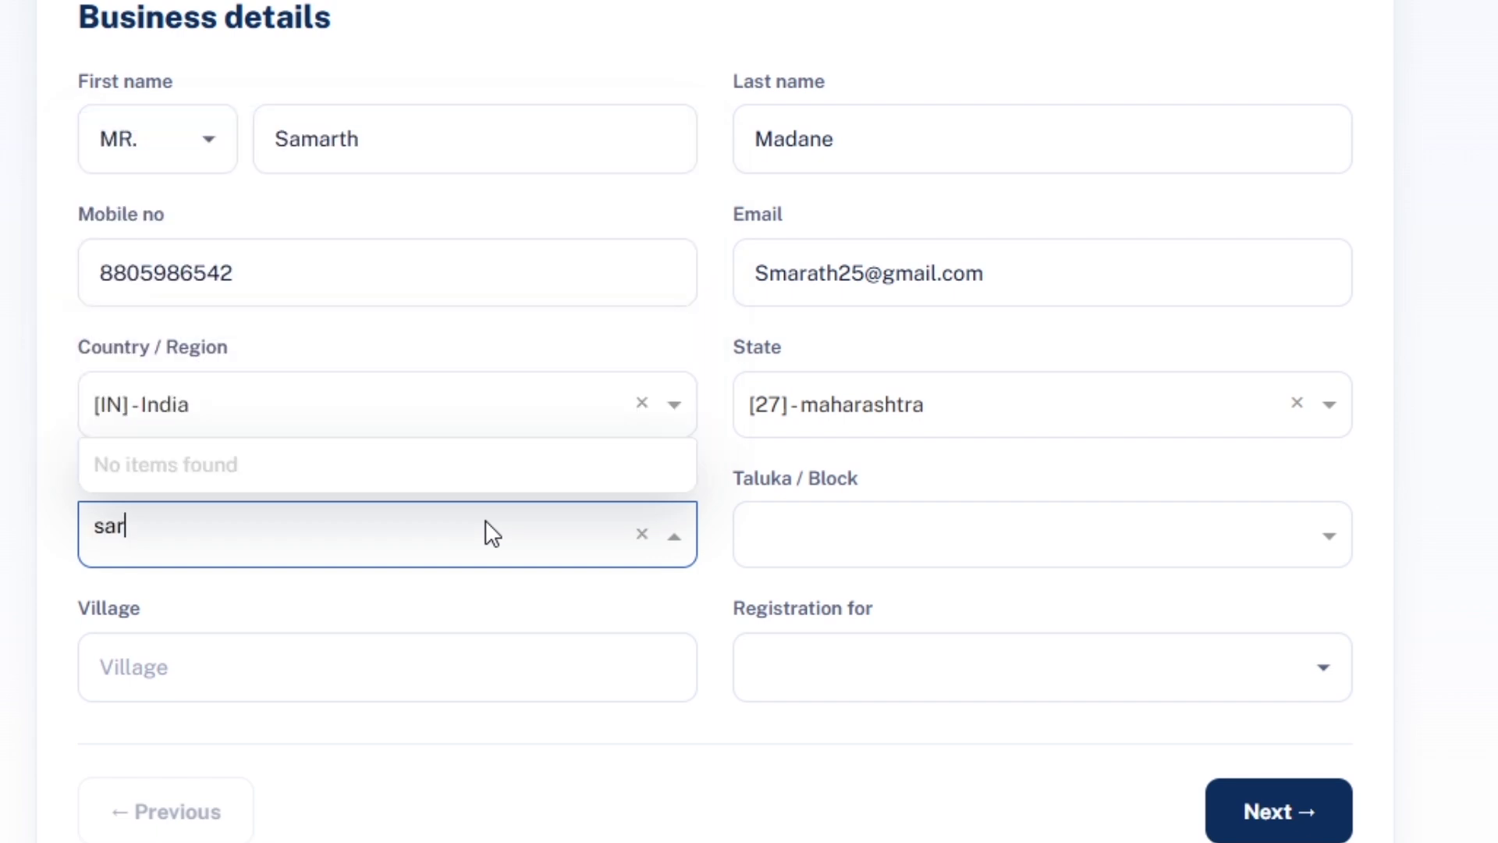
{"action": "key", "text": "BackSpace"}
{"action": "type", "text": "ta"}
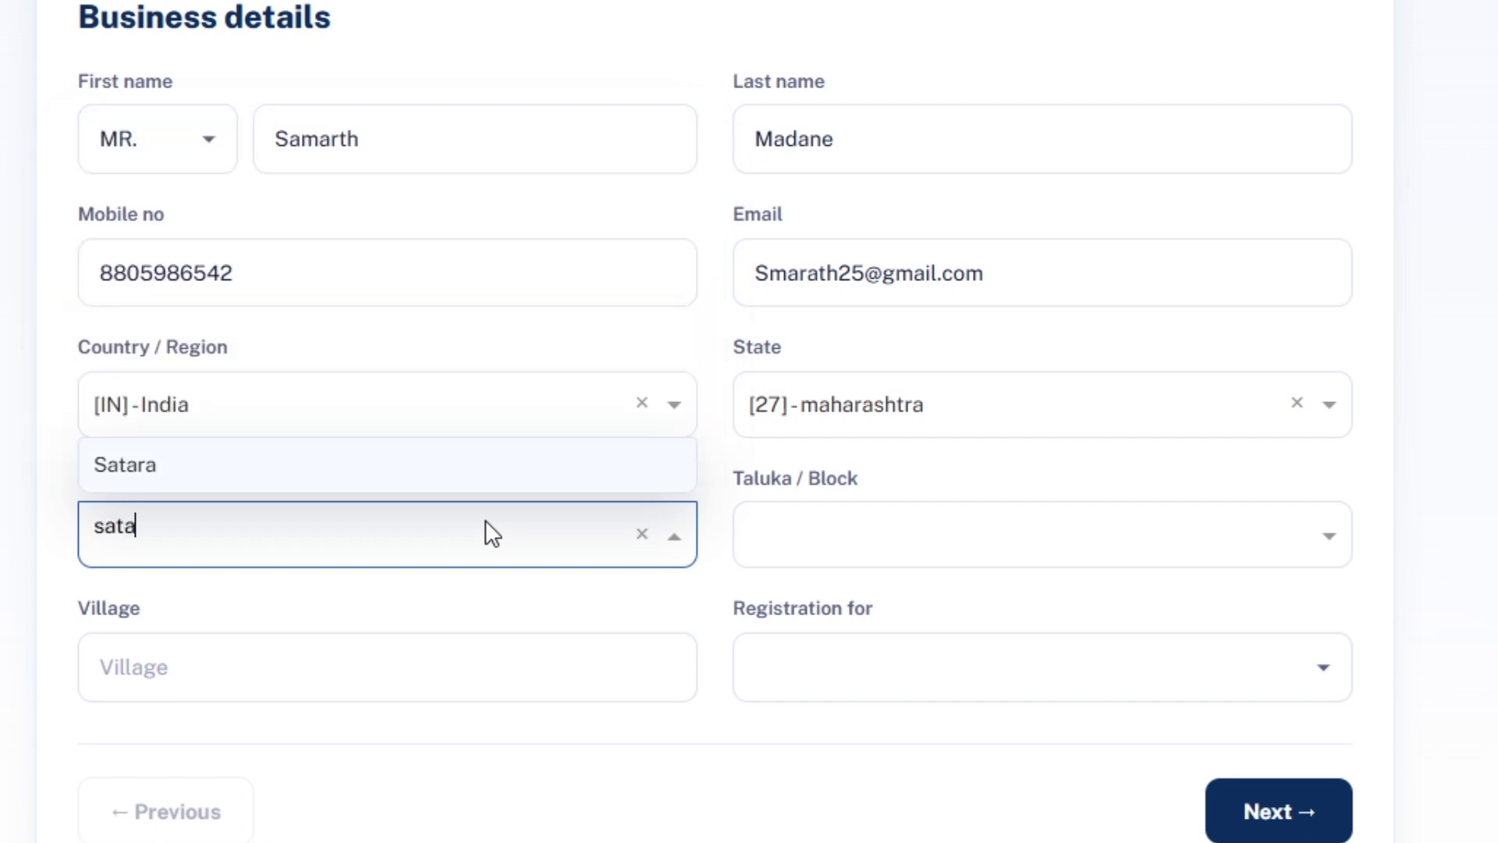
{"action": "left_click", "coordinate": [531, 468]}
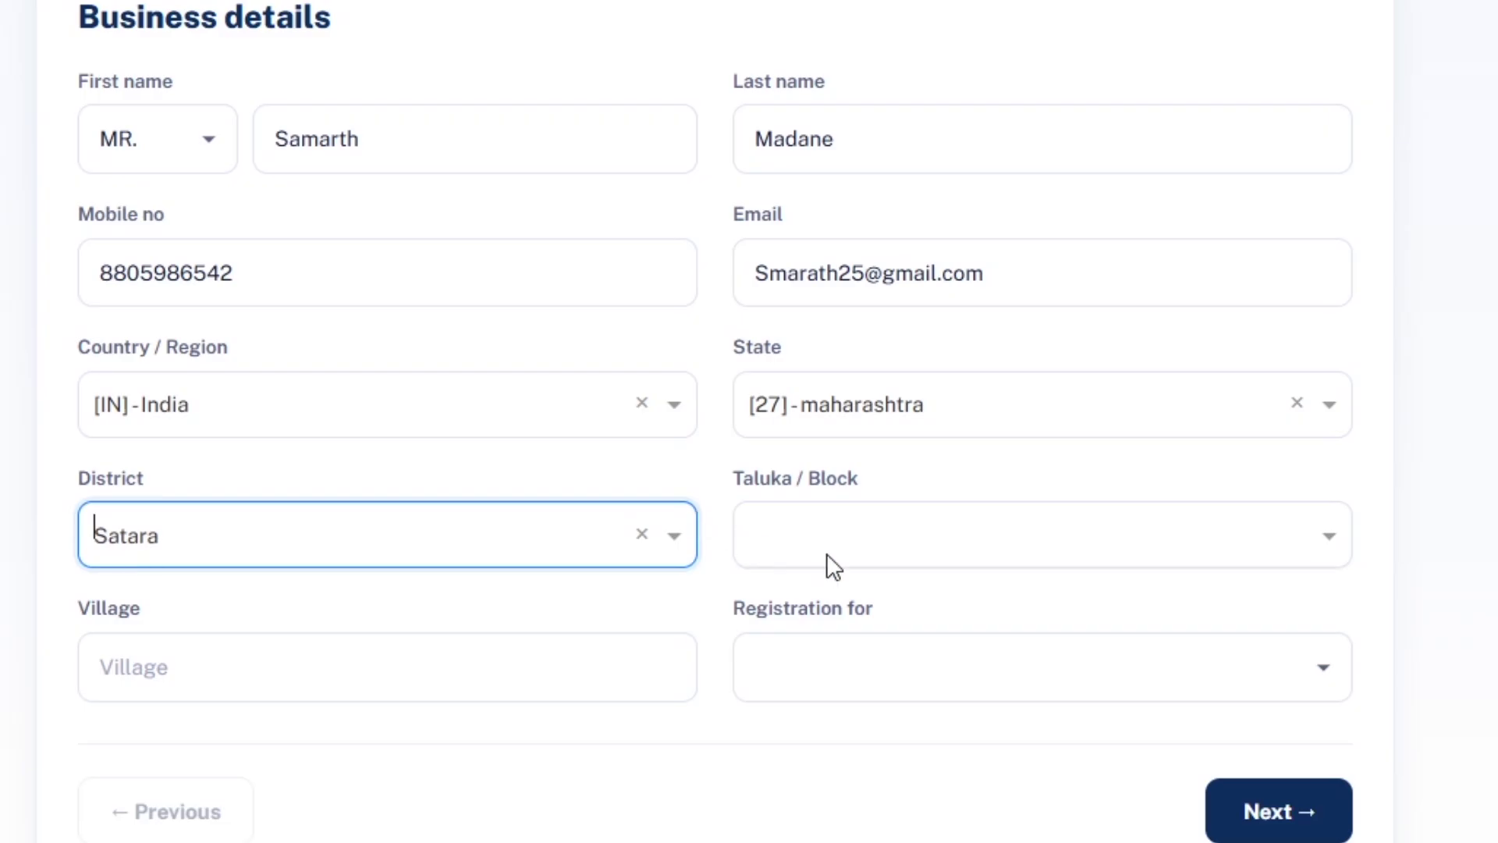
Choose taluka karad, enter the village name, and register for Smart E Seva Id.
{"action": "left_click", "coordinate": [828, 555]}
{"action": "left_click", "coordinate": [872, 196]}
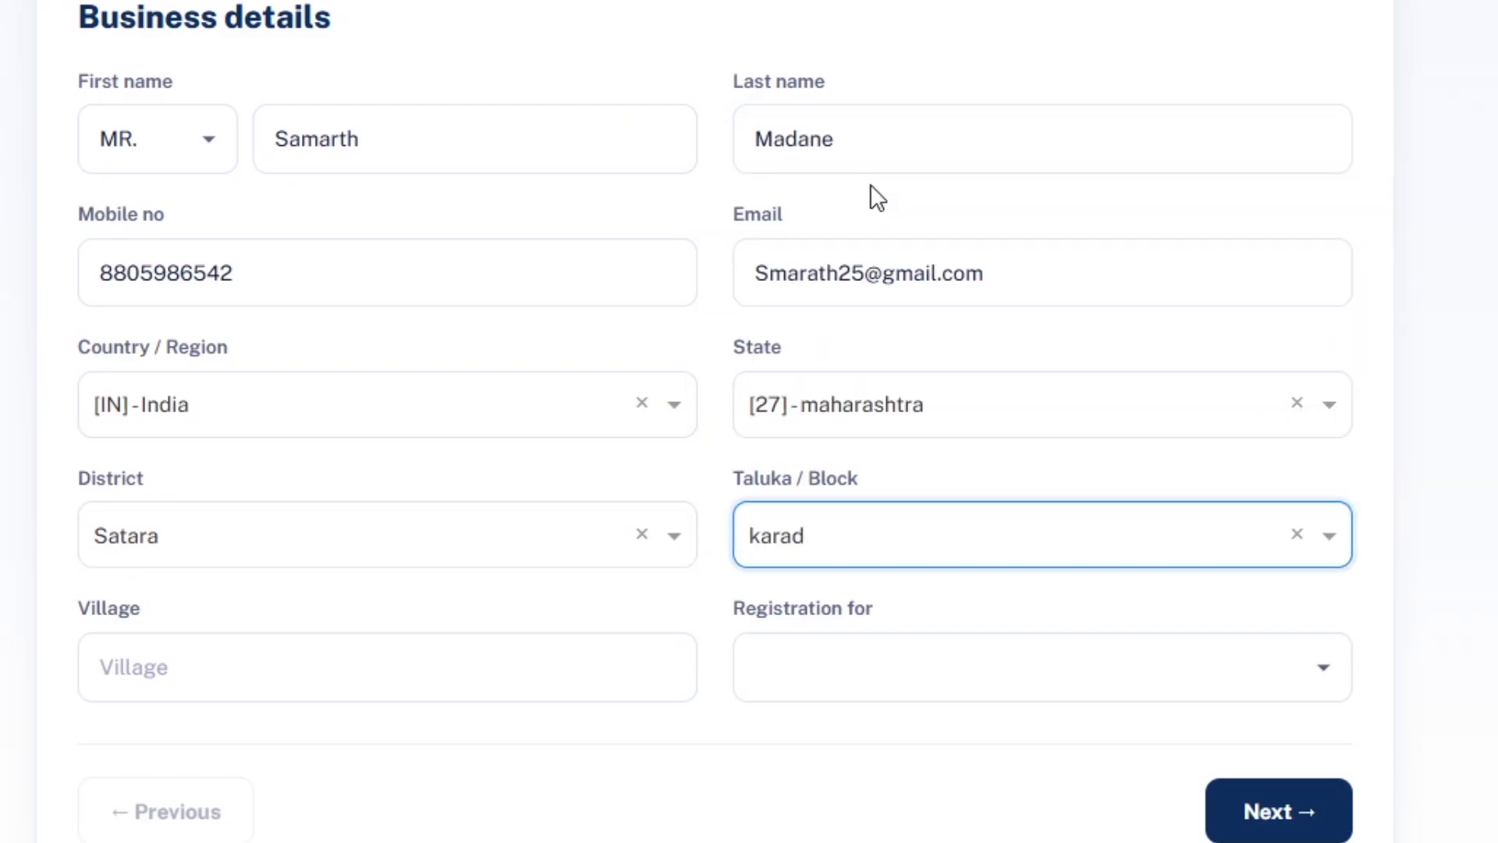
{"action": "left_click", "coordinate": [415, 690]}
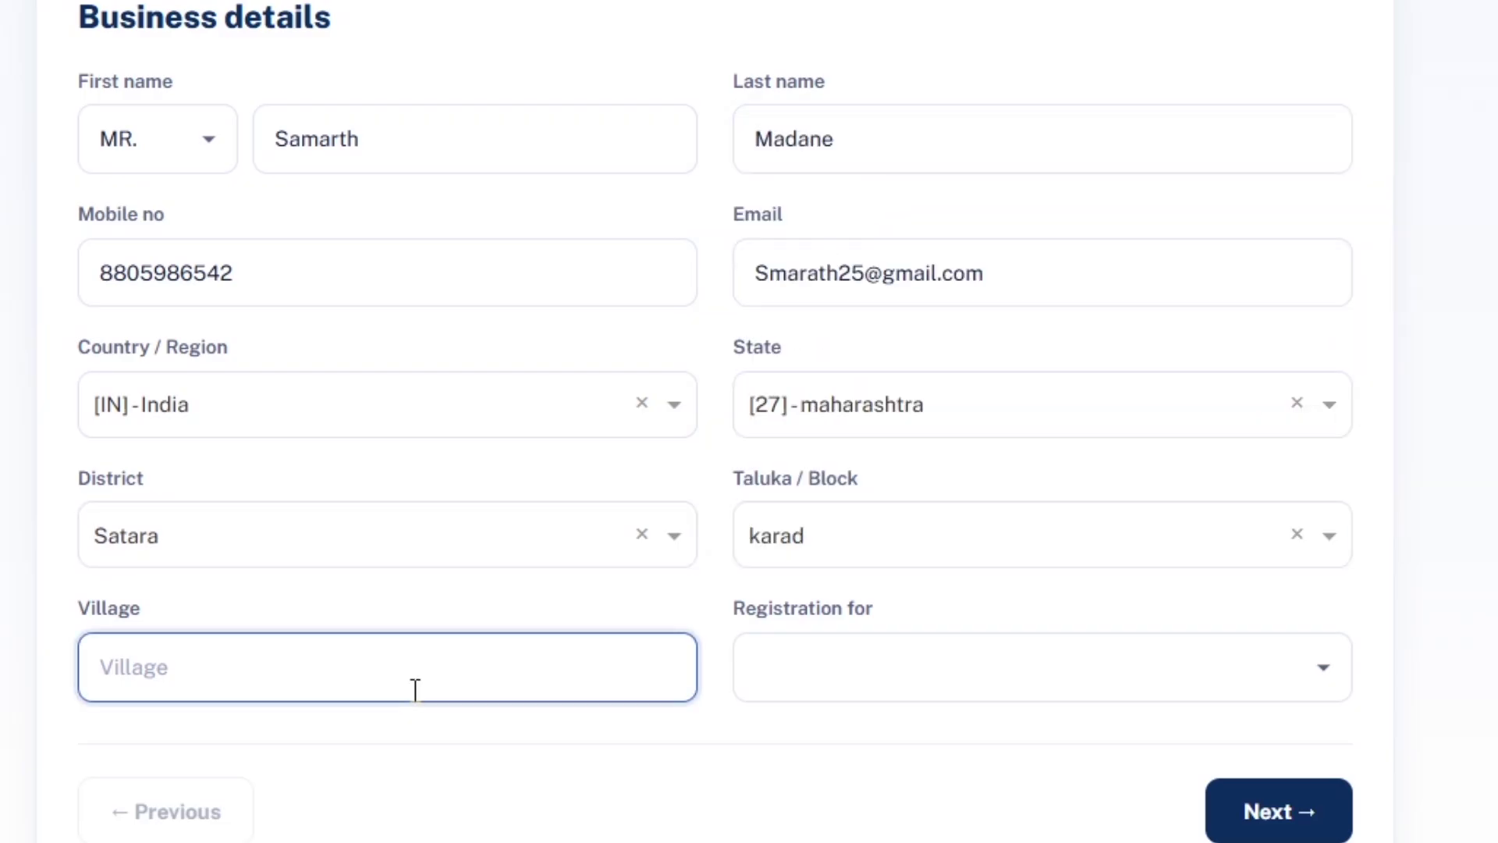
{"action": "type", "text": "dhebe"}
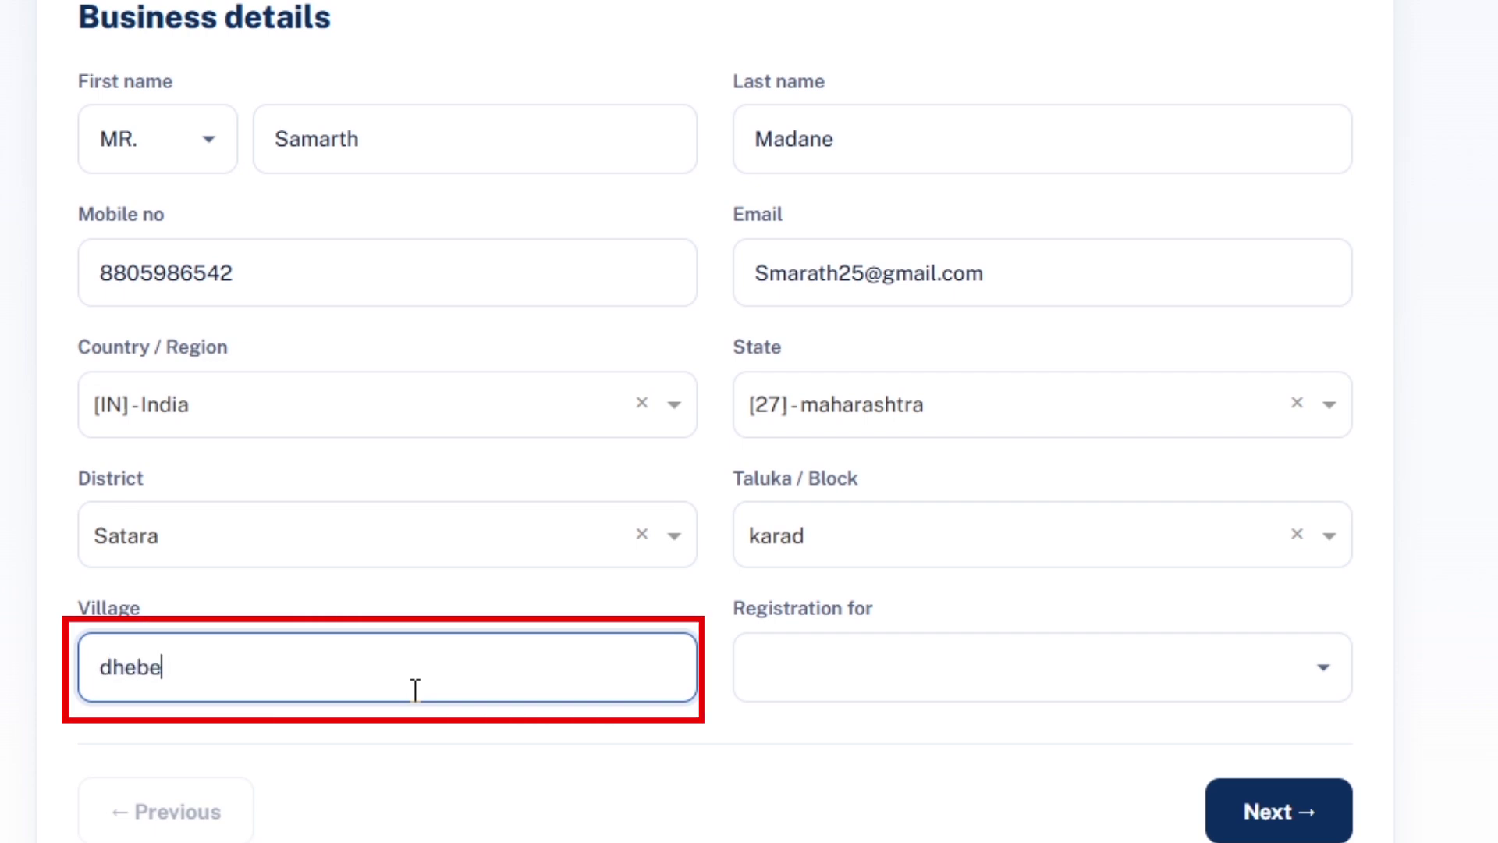
{"action": "type", "text": "wadi"}
{"action": "key", "text": "Tab"}
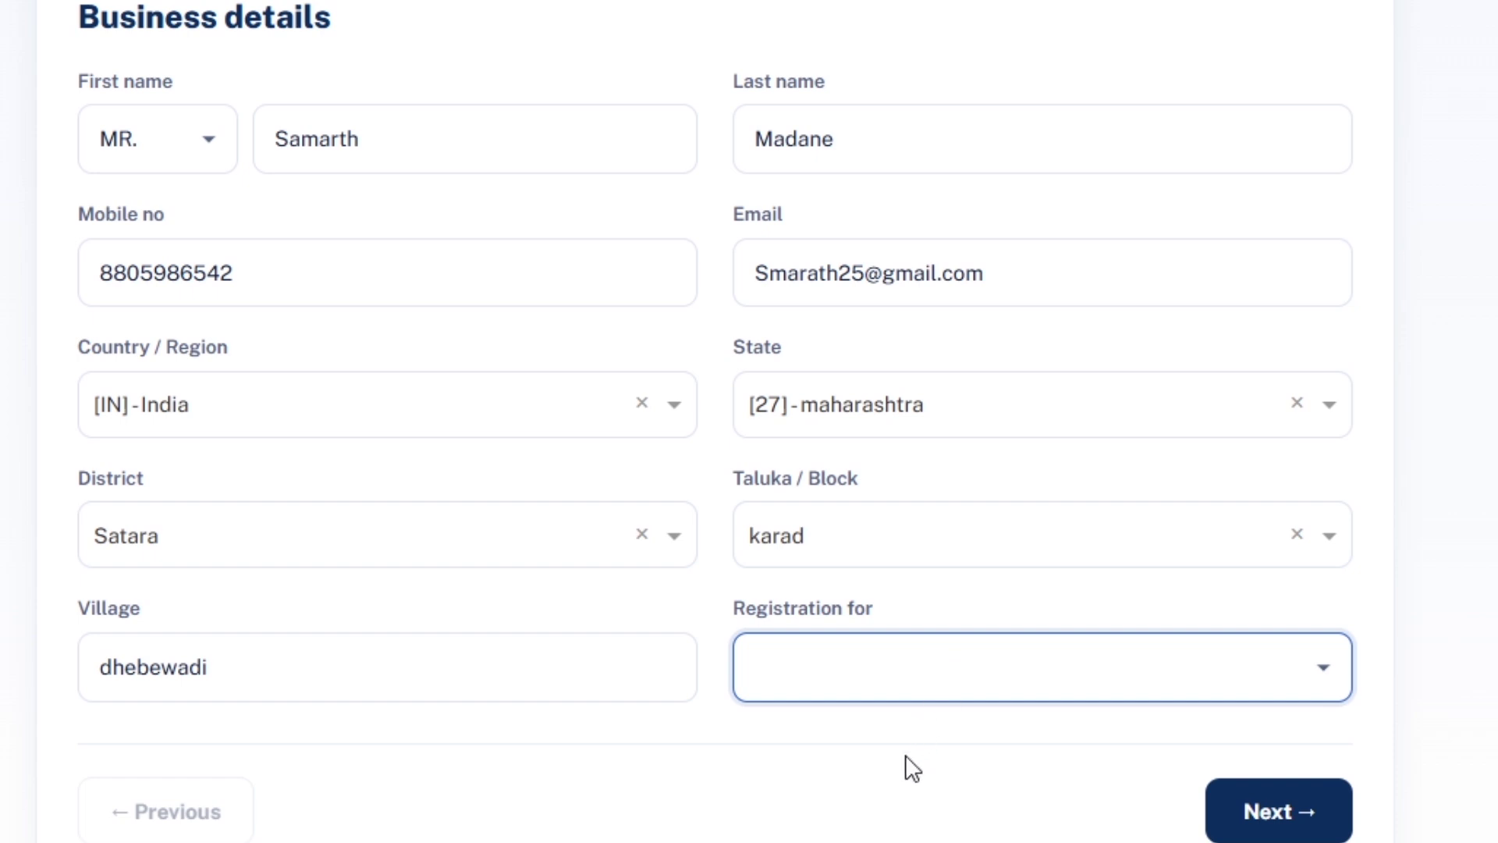
{"action": "key", "text": "Down"}
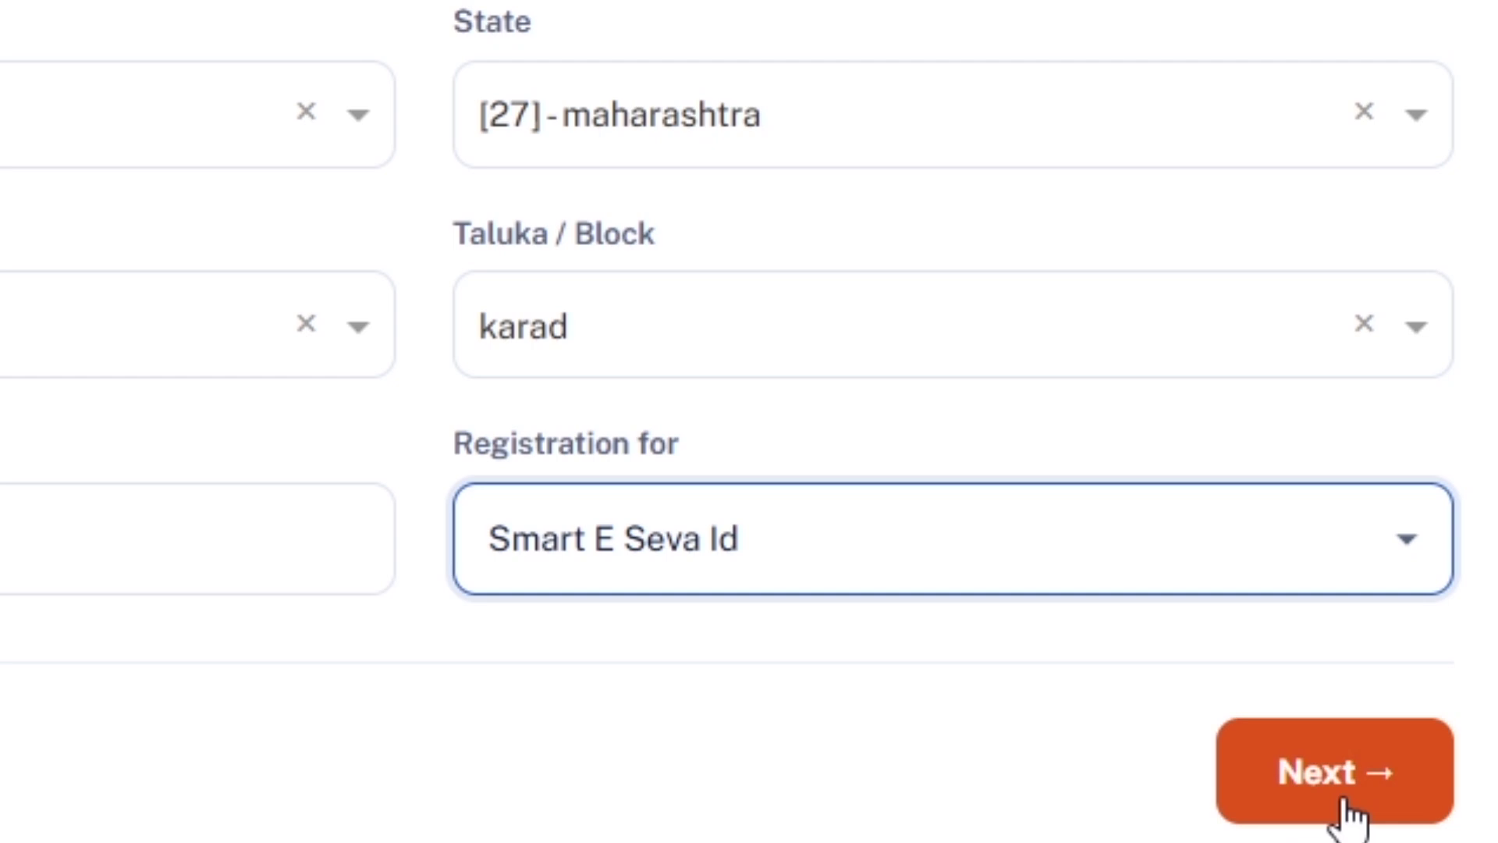
Move to the password setup step and enter the account password.
{"action": "left_click", "coordinate": [1342, 804]}
{"action": "left_click", "coordinate": [503, 392]}
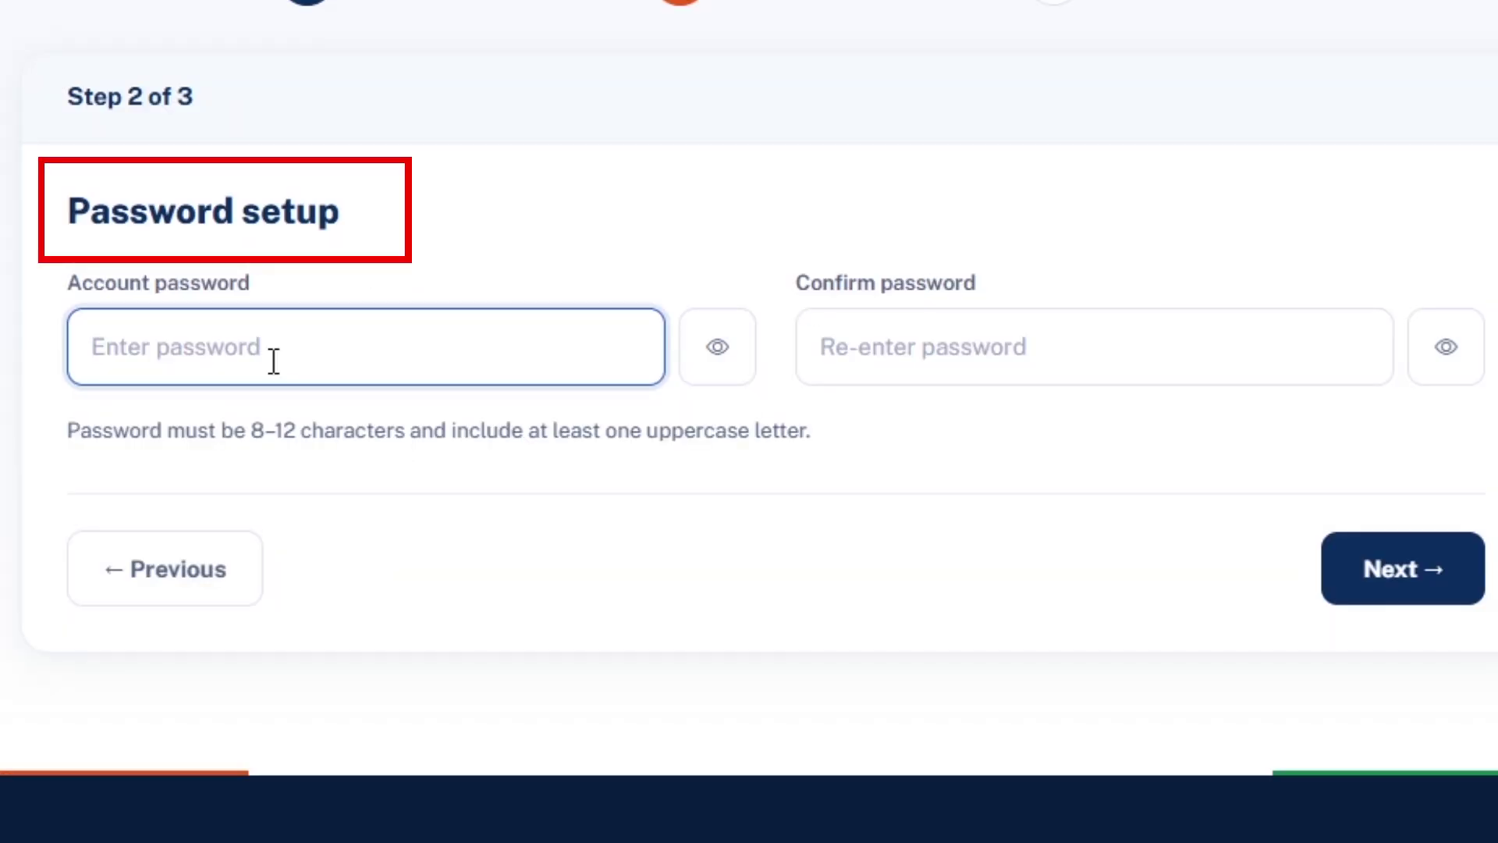
{"action": "type", "text": "12345"}
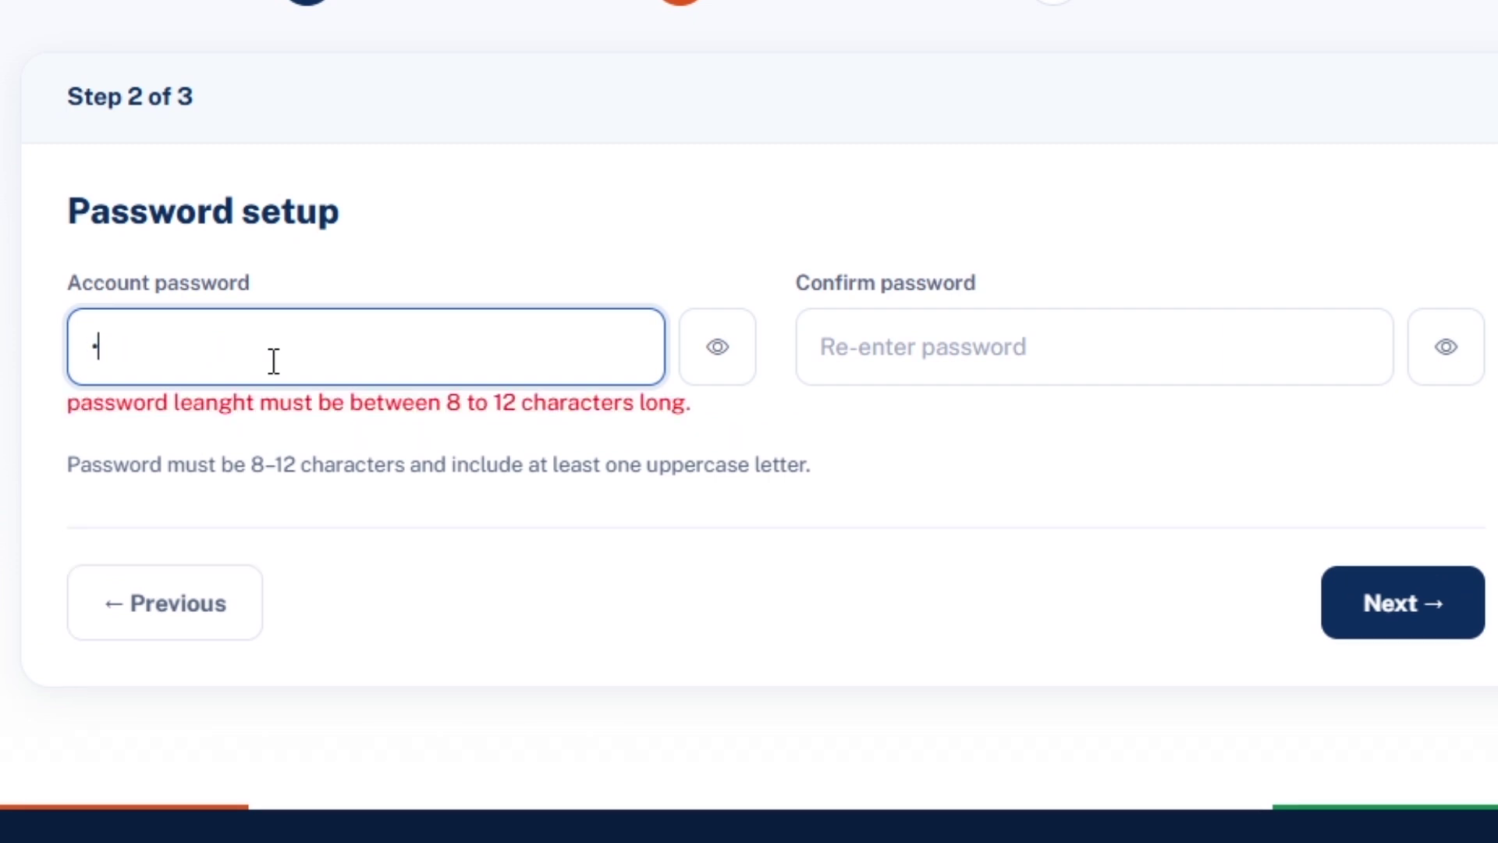
{"action": "type", "text": "67890AB"}
{"action": "key", "text": "Tab"}
Check the password with the eye icon, then re-enter it in Confirm password.
{"action": "left_click", "coordinate": [716, 357]}
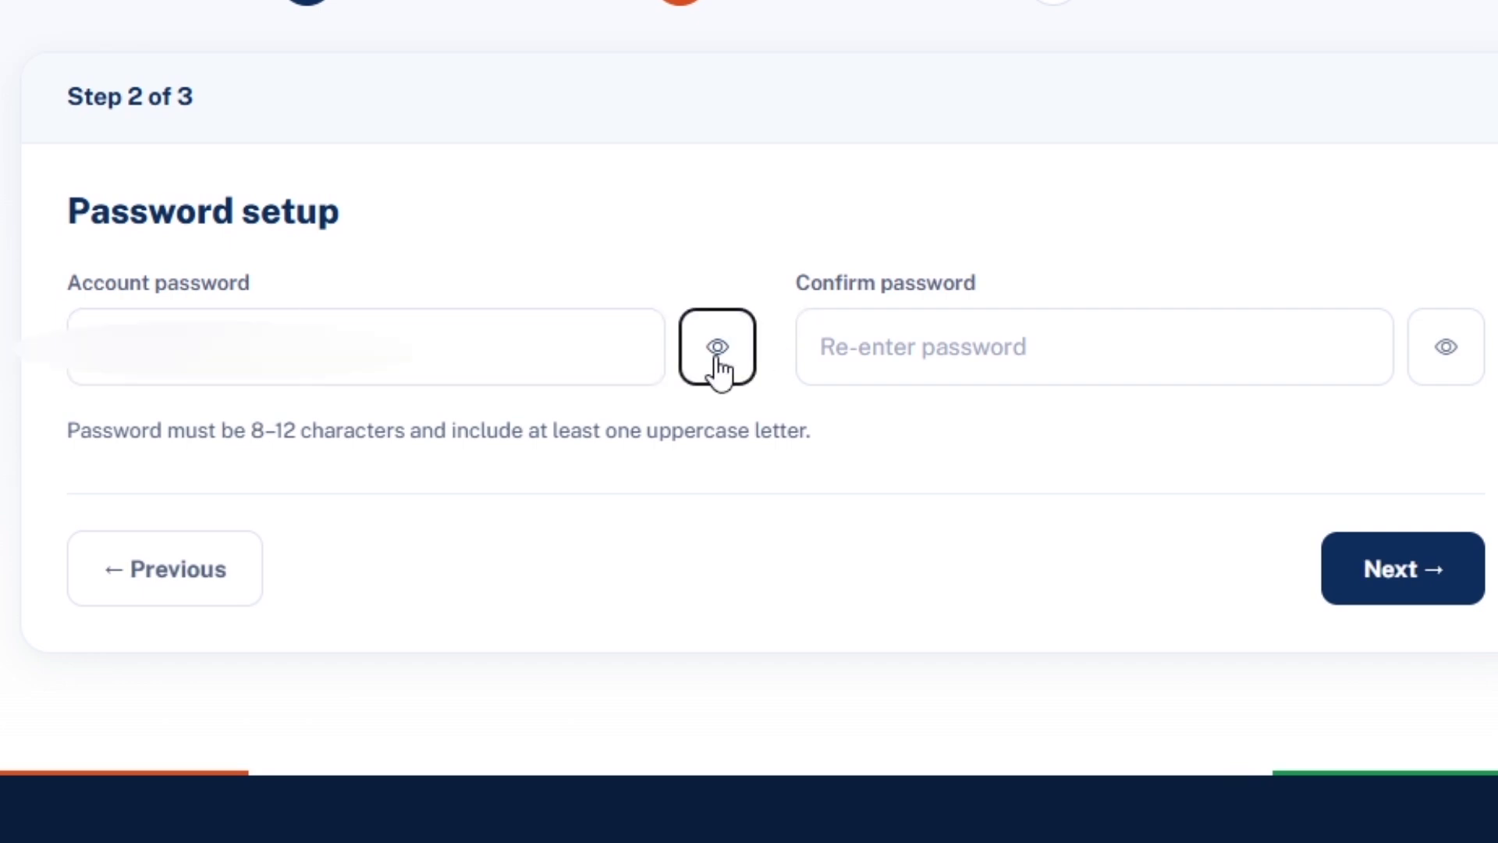
{"action": "left_click", "coordinate": [717, 357]}
{"action": "left_click", "coordinate": [943, 351]}
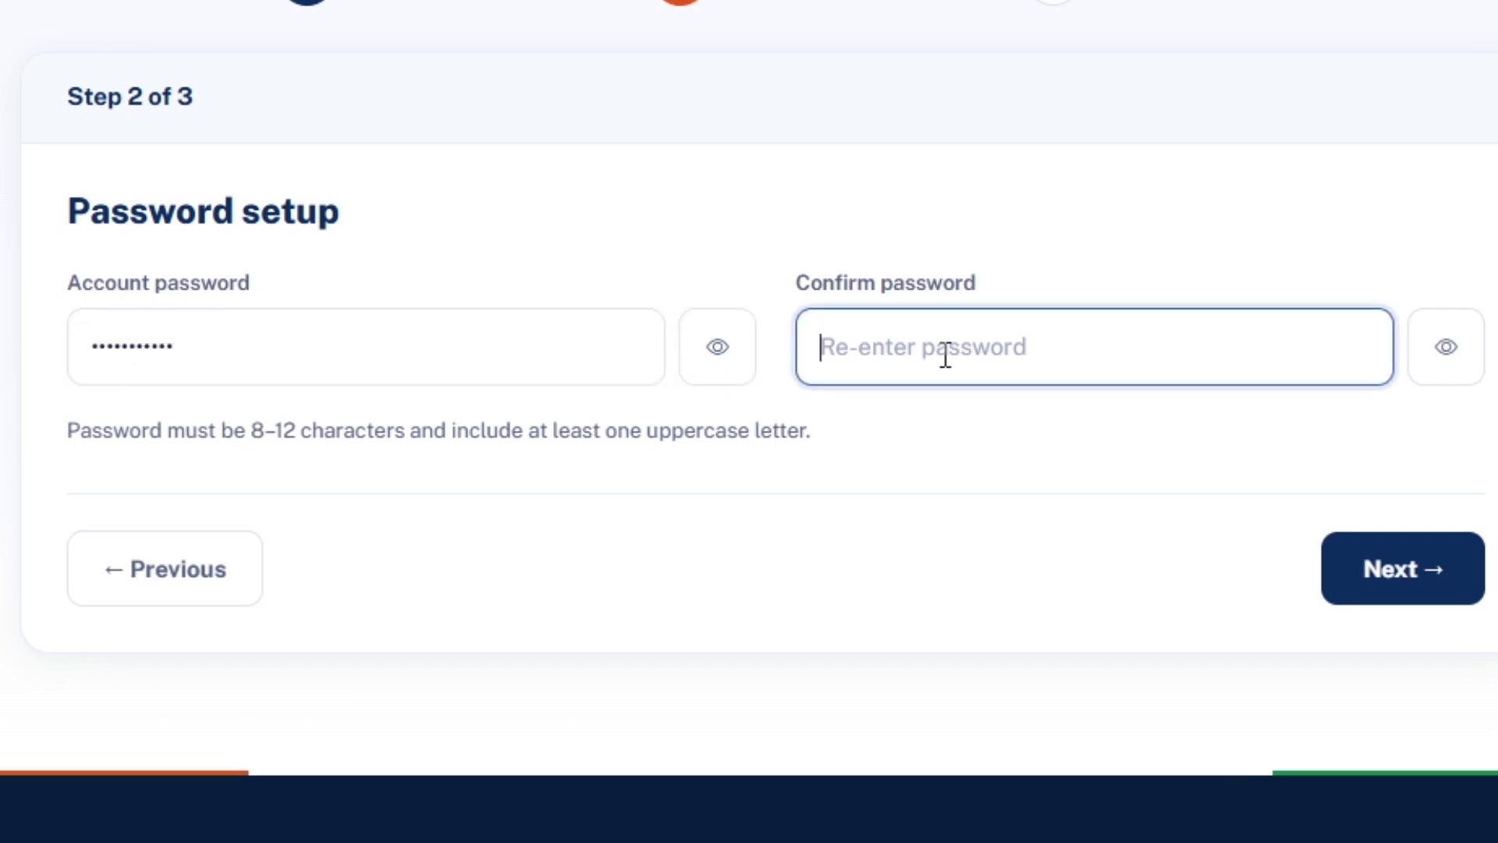
{"action": "type", "text": "12345678"}
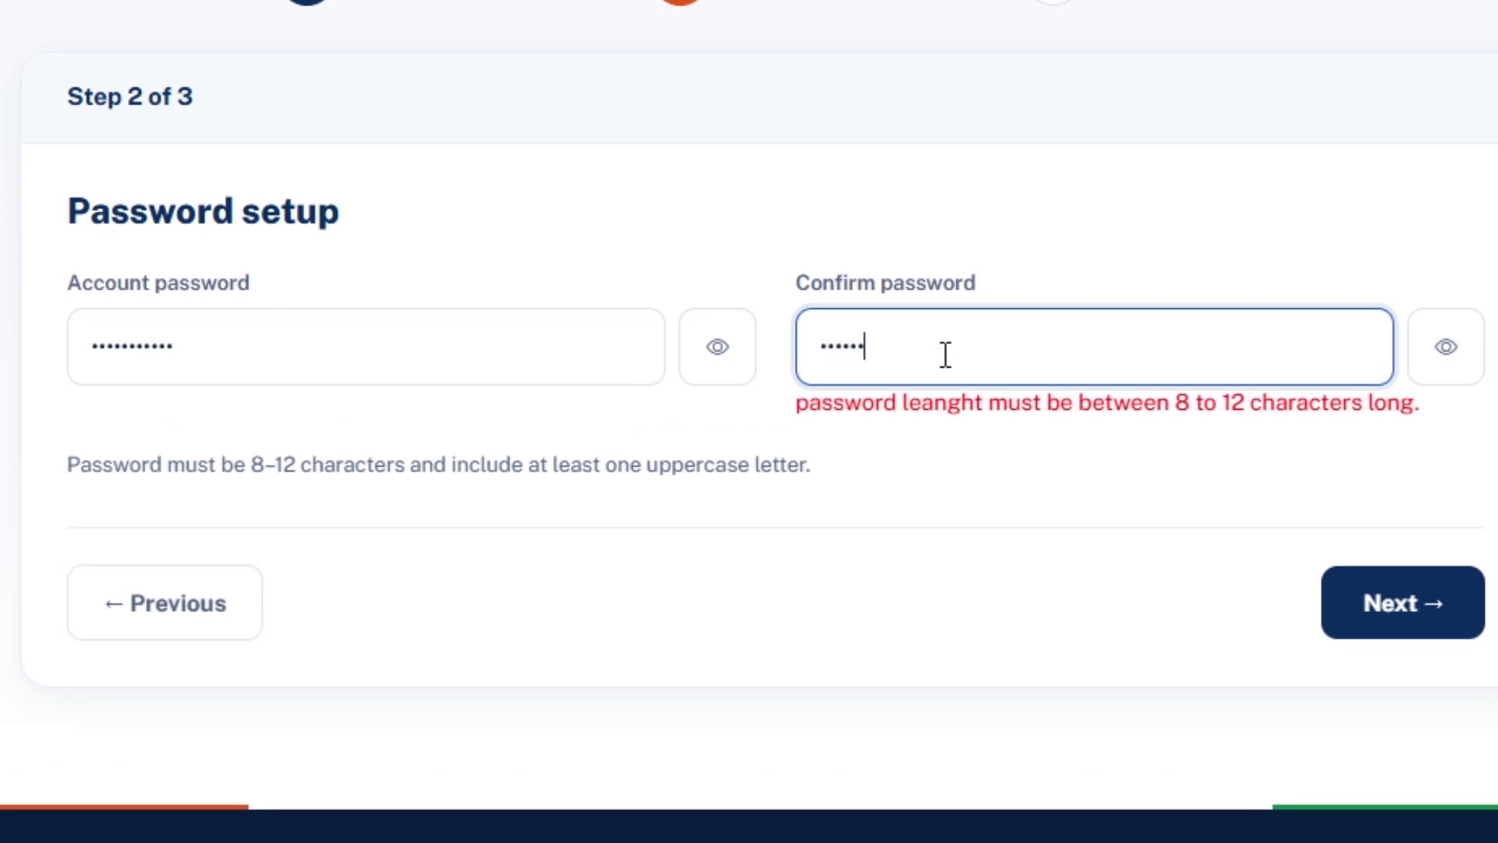
{"action": "type", "text": "9ab"}
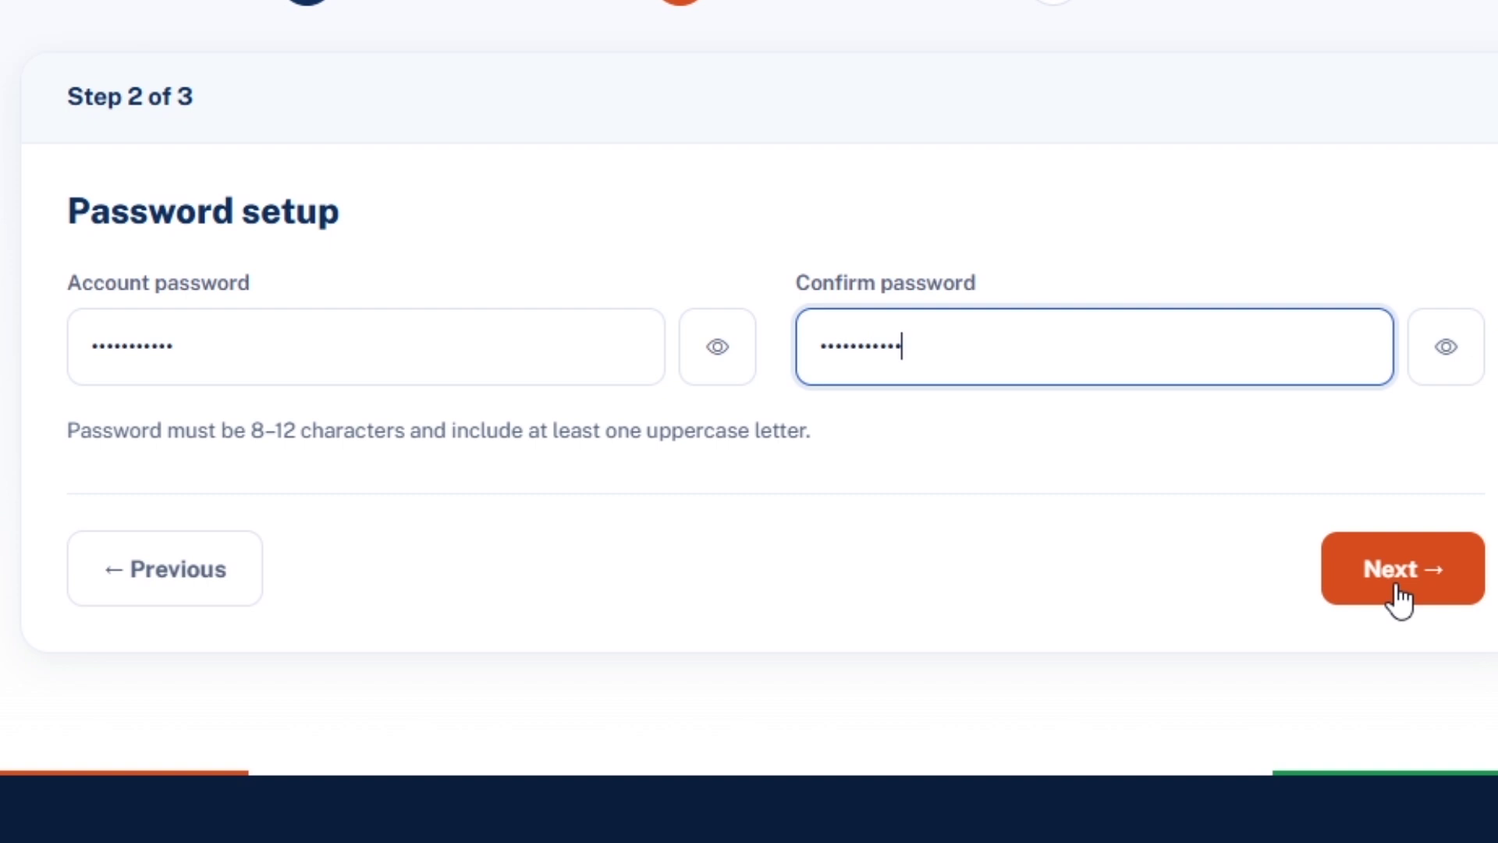
{"action": "type", "text": "c"}
Advance to Step 3, Plan & Payment, and review the four plans from ₹5499 to ₹94999.
{"action": "left_click", "coordinate": [1399, 599]}
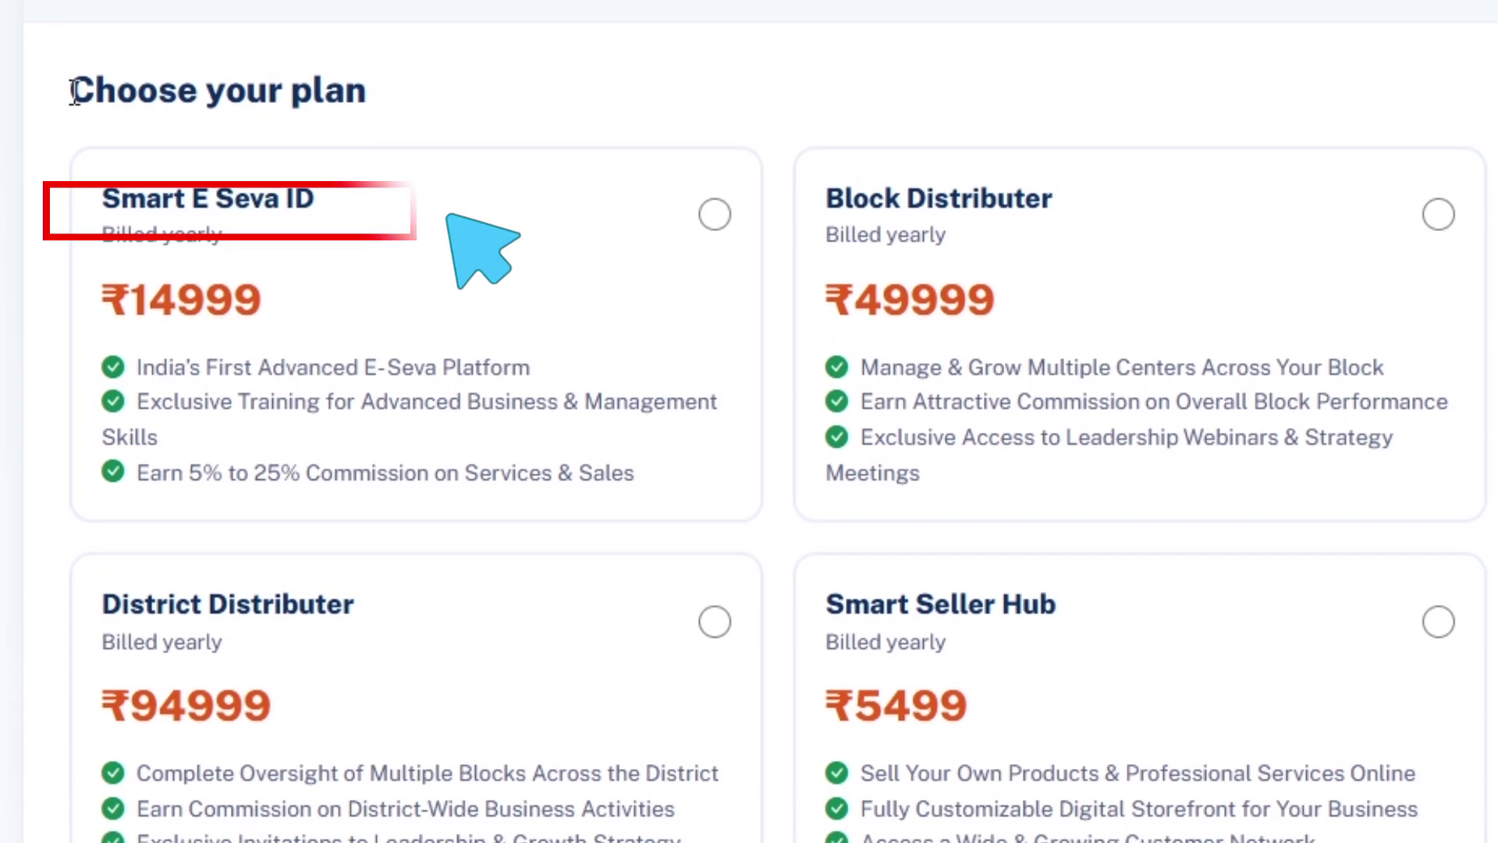
{"action": "left_click_drag", "start_coordinate": [74, 92], "coordinate": [382, 95]}
{"action": "left_click", "coordinate": [382, 96]}
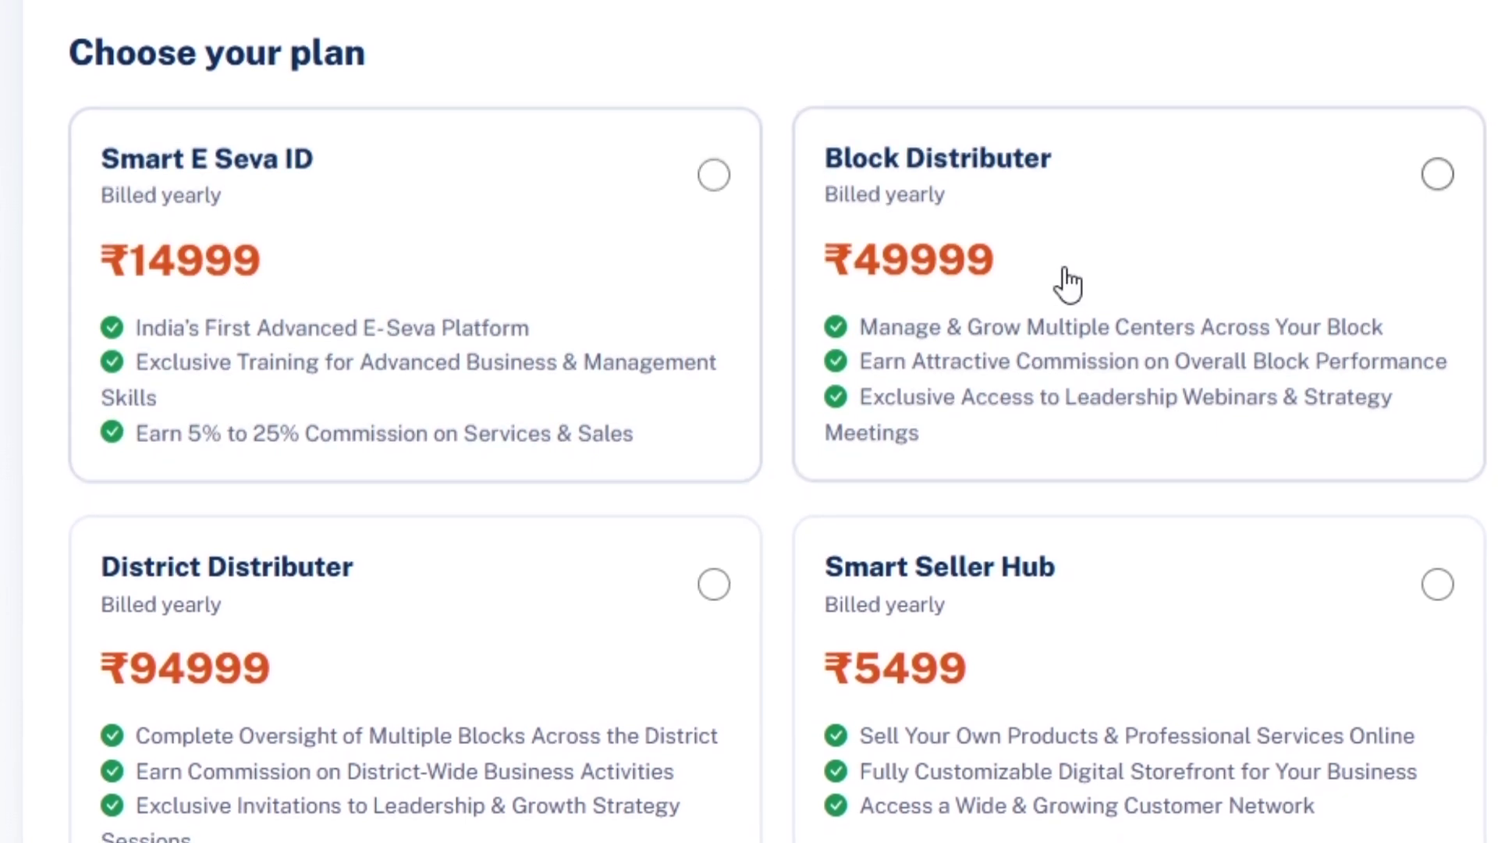
{"action": "left_click_drag", "start_coordinate": [821, 166], "coordinate": [1061, 173]}
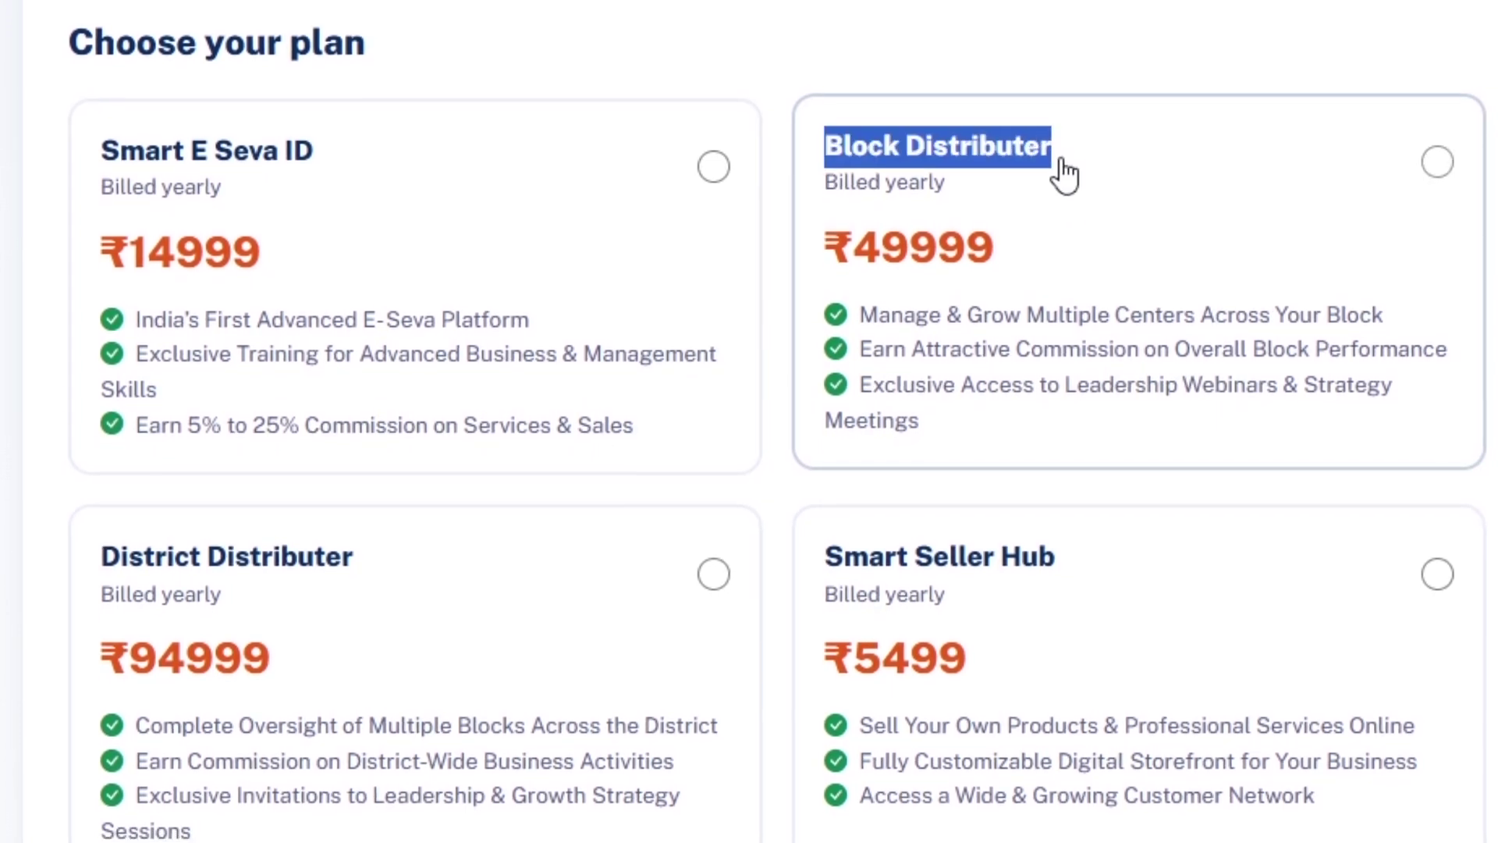
{"action": "left_click", "coordinate": [803, 48]}
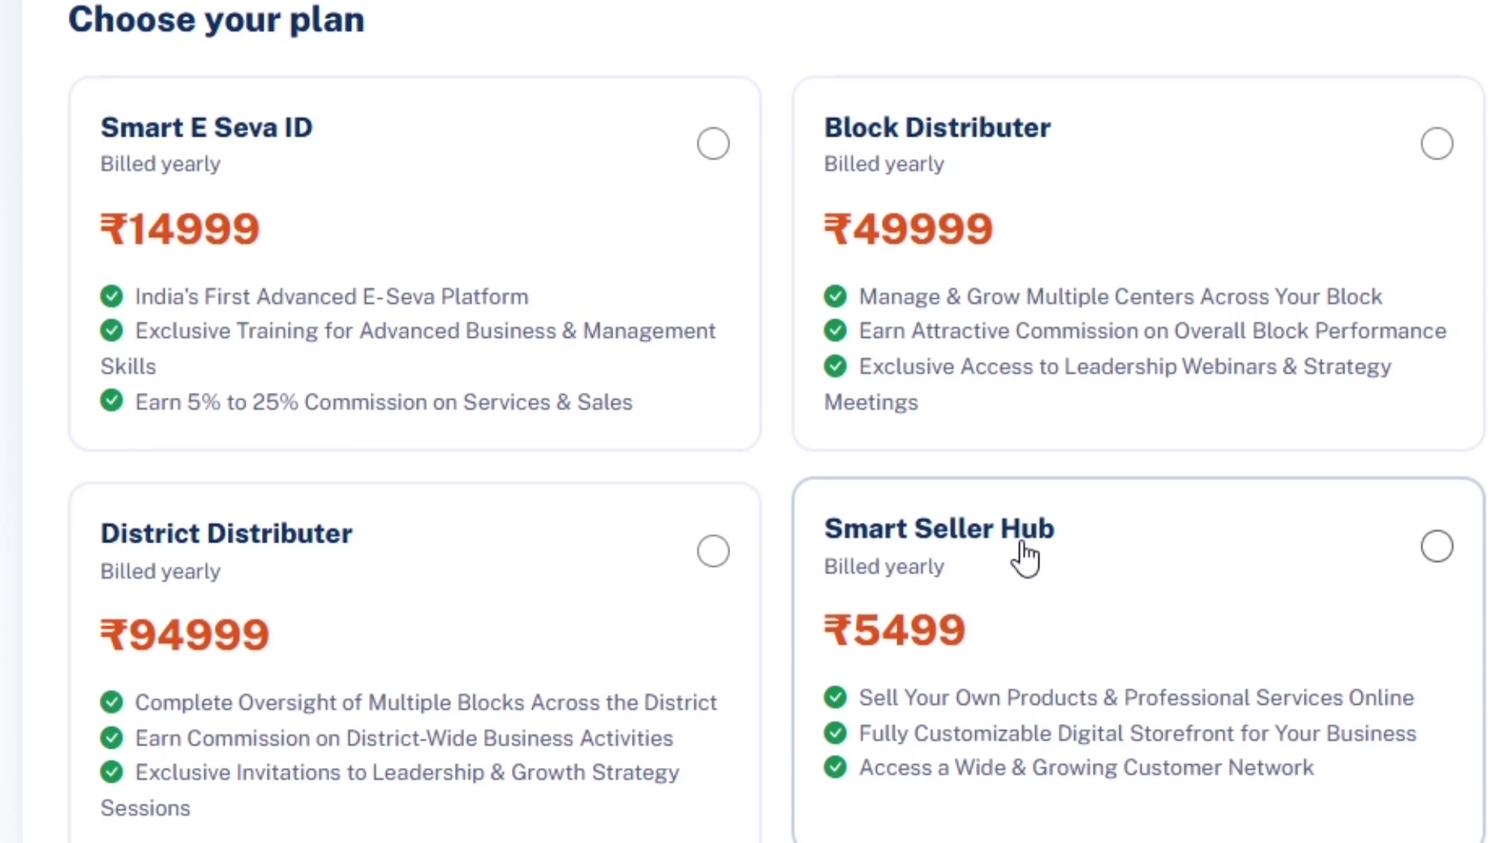
Select the Smart E Seva ID plan and enter promo code SMART25.
{"action": "left_click", "coordinate": [713, 142]}
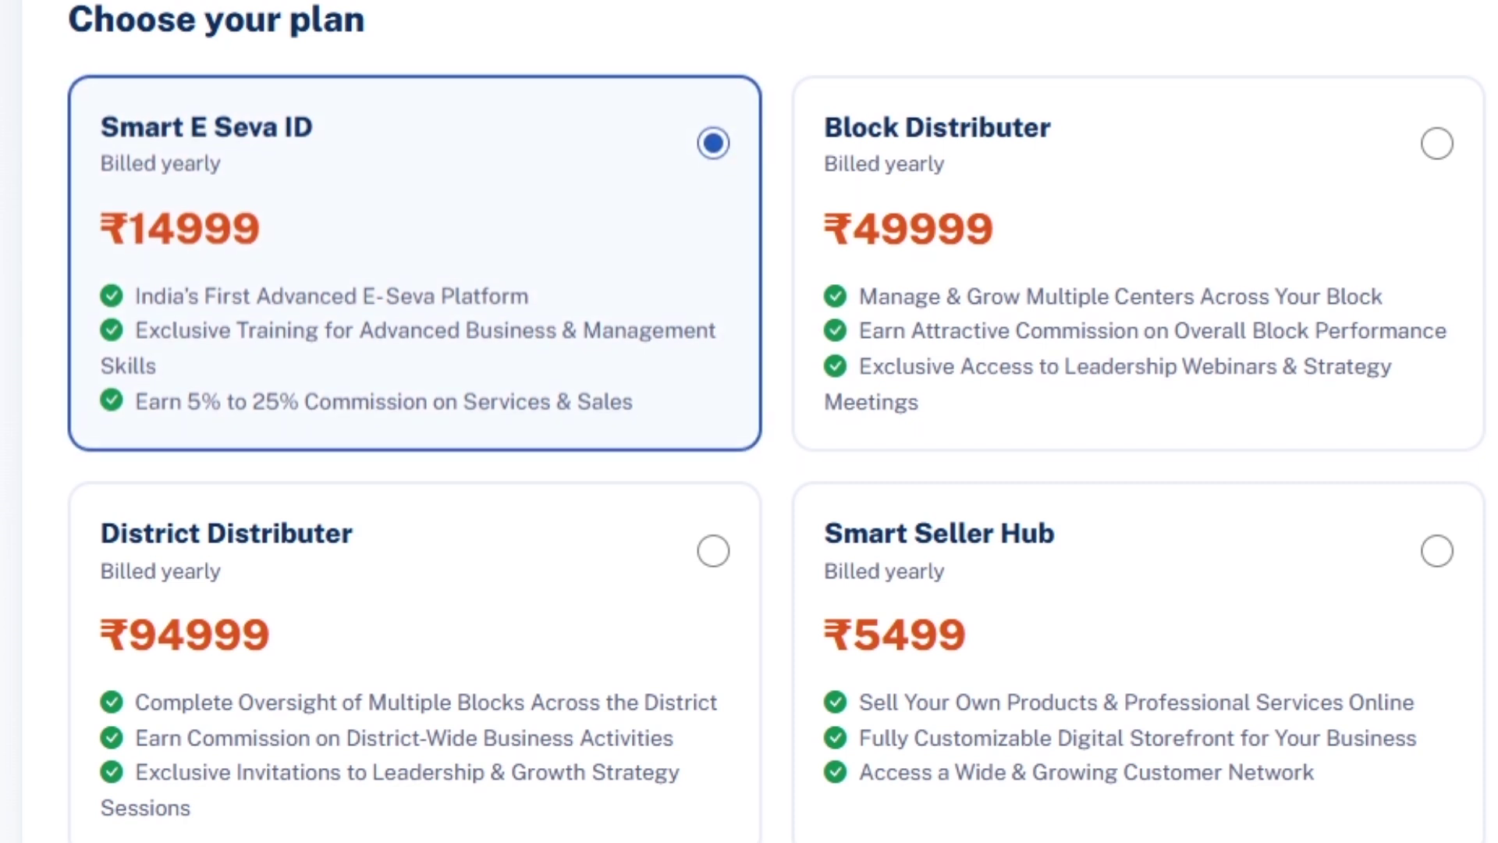
{"action": "scroll", "coordinate": [749, 421], "scroll_direction": "down", "scroll_amount": 8}
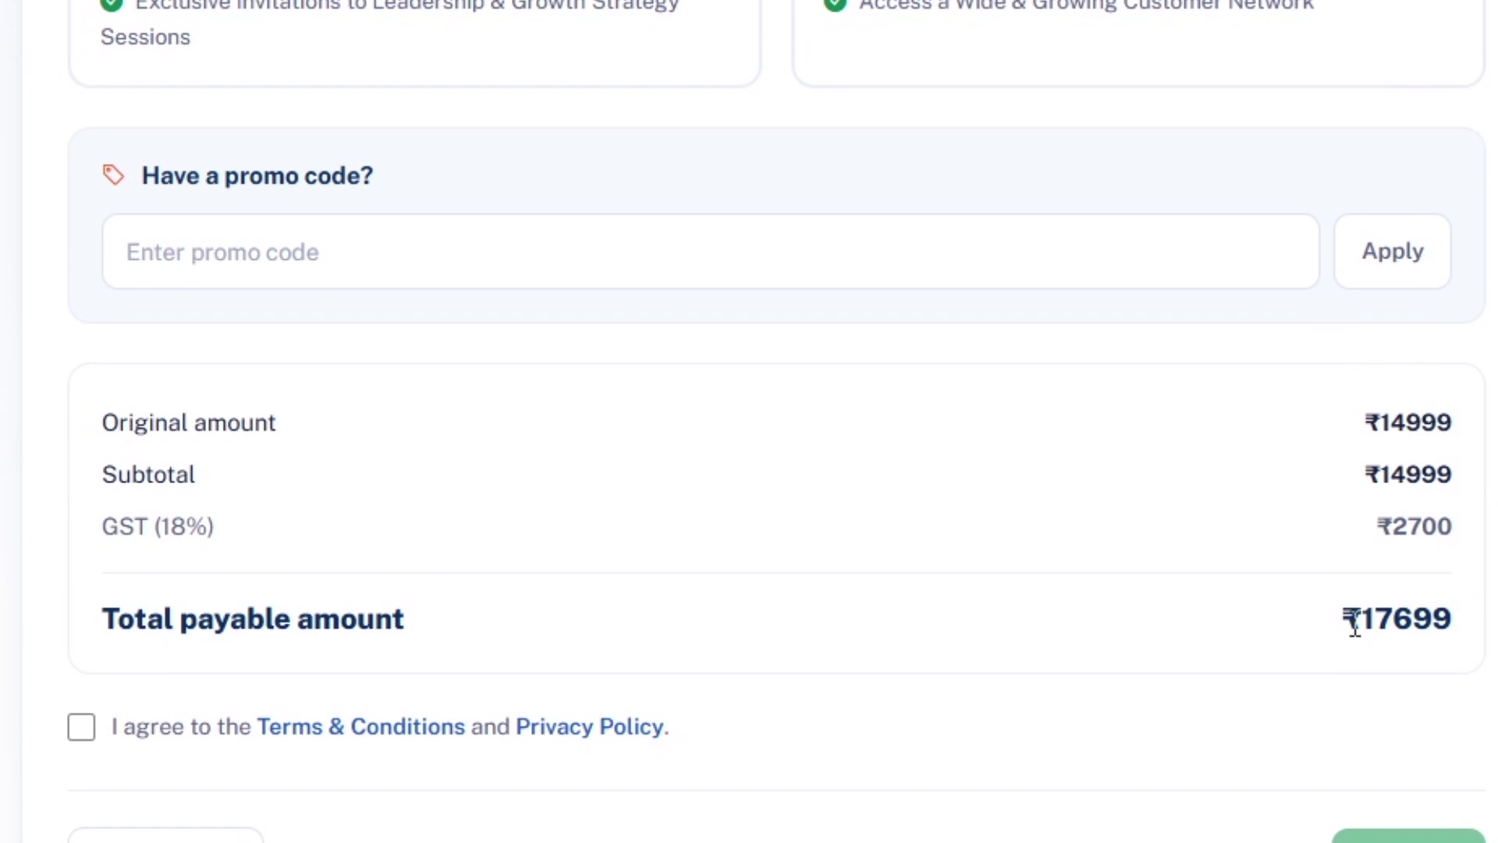
{"action": "left_click", "coordinate": [419, 250]}
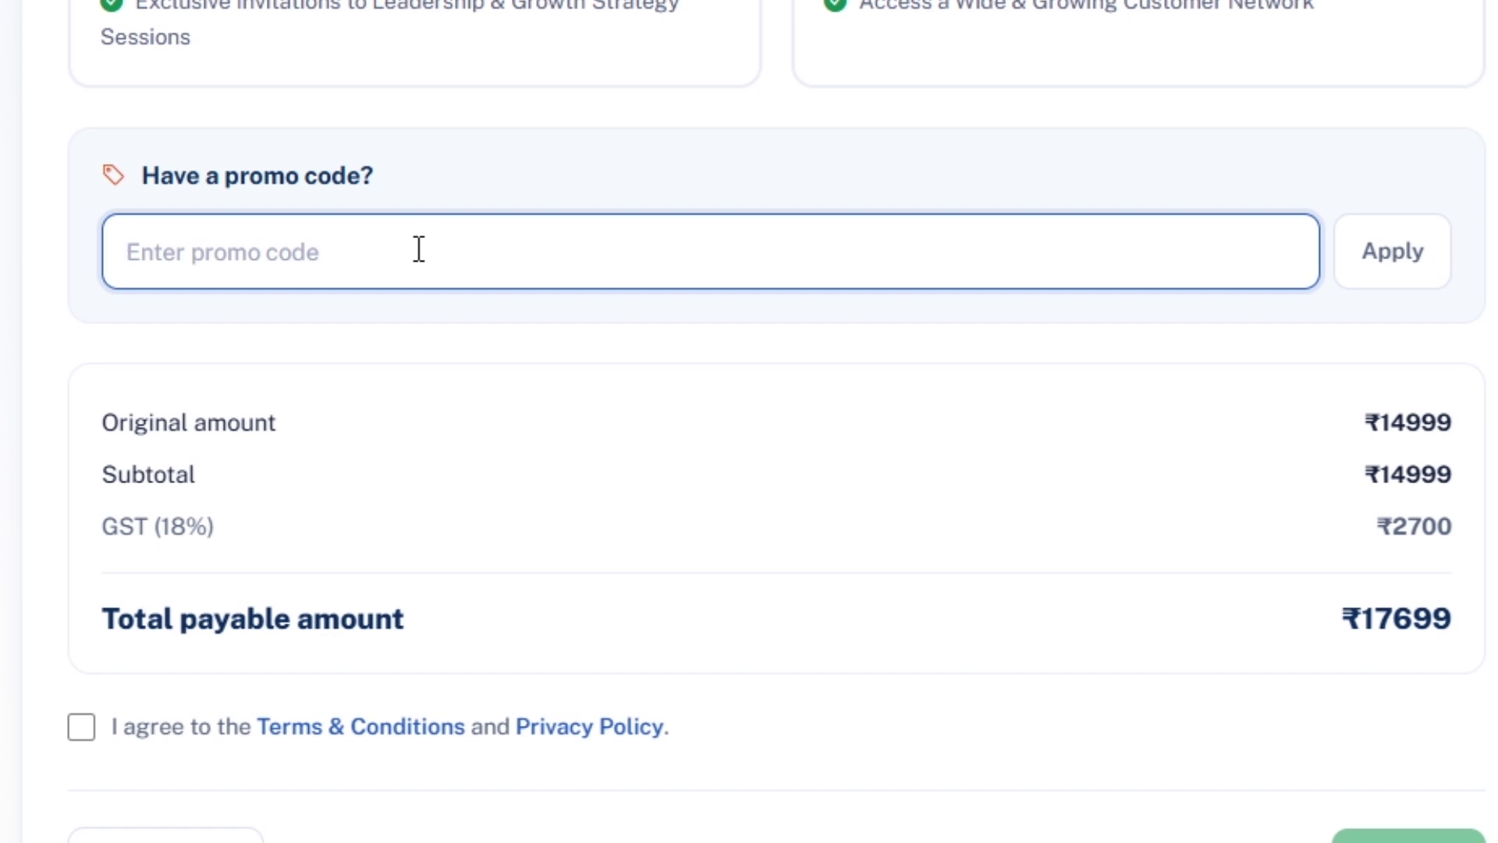
{"action": "type", "text": "SM"}
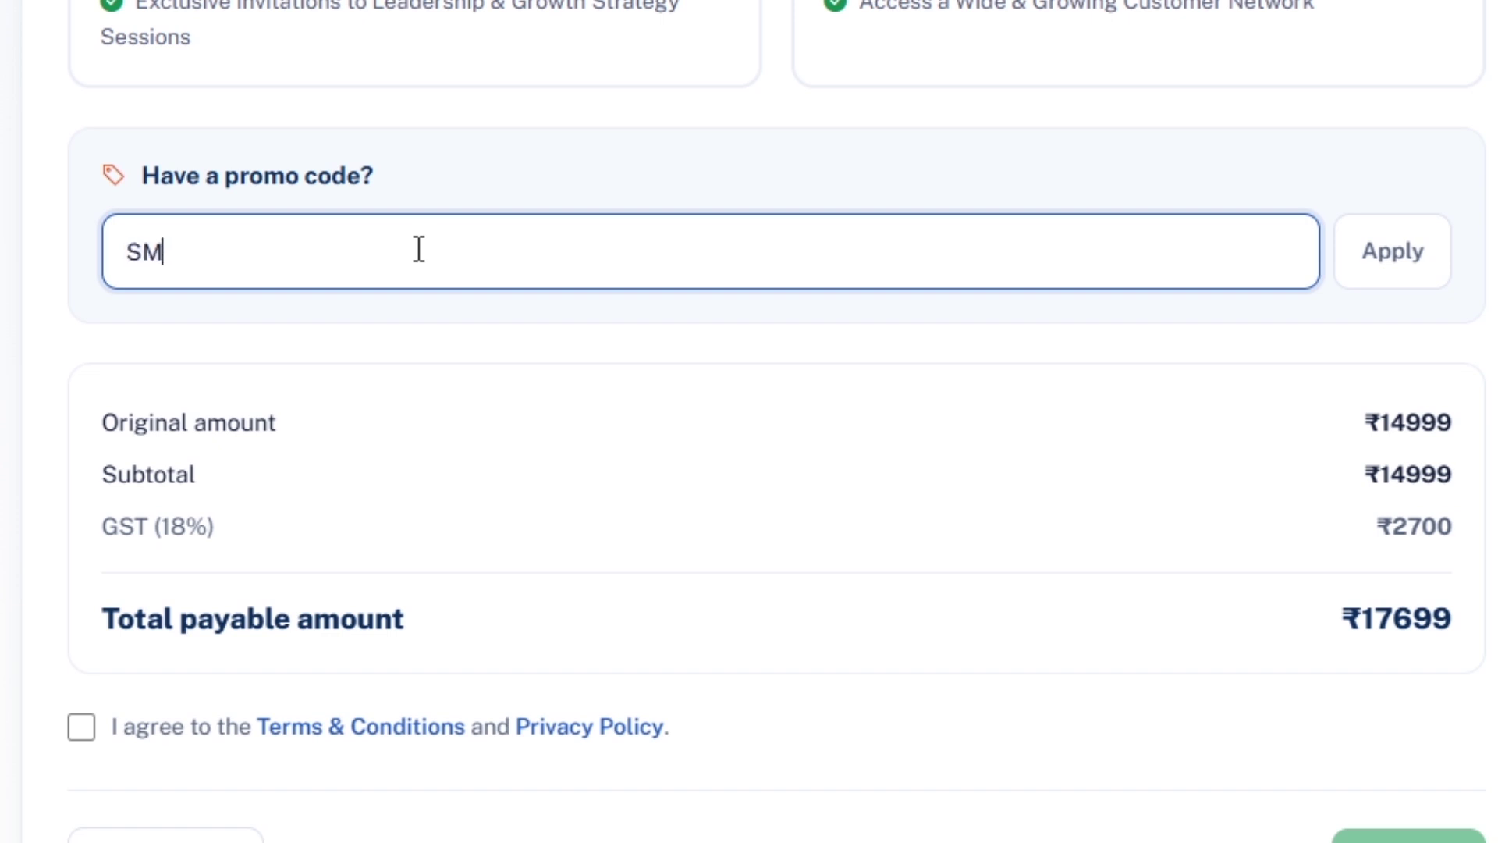
{"action": "type", "text": "ART25"}
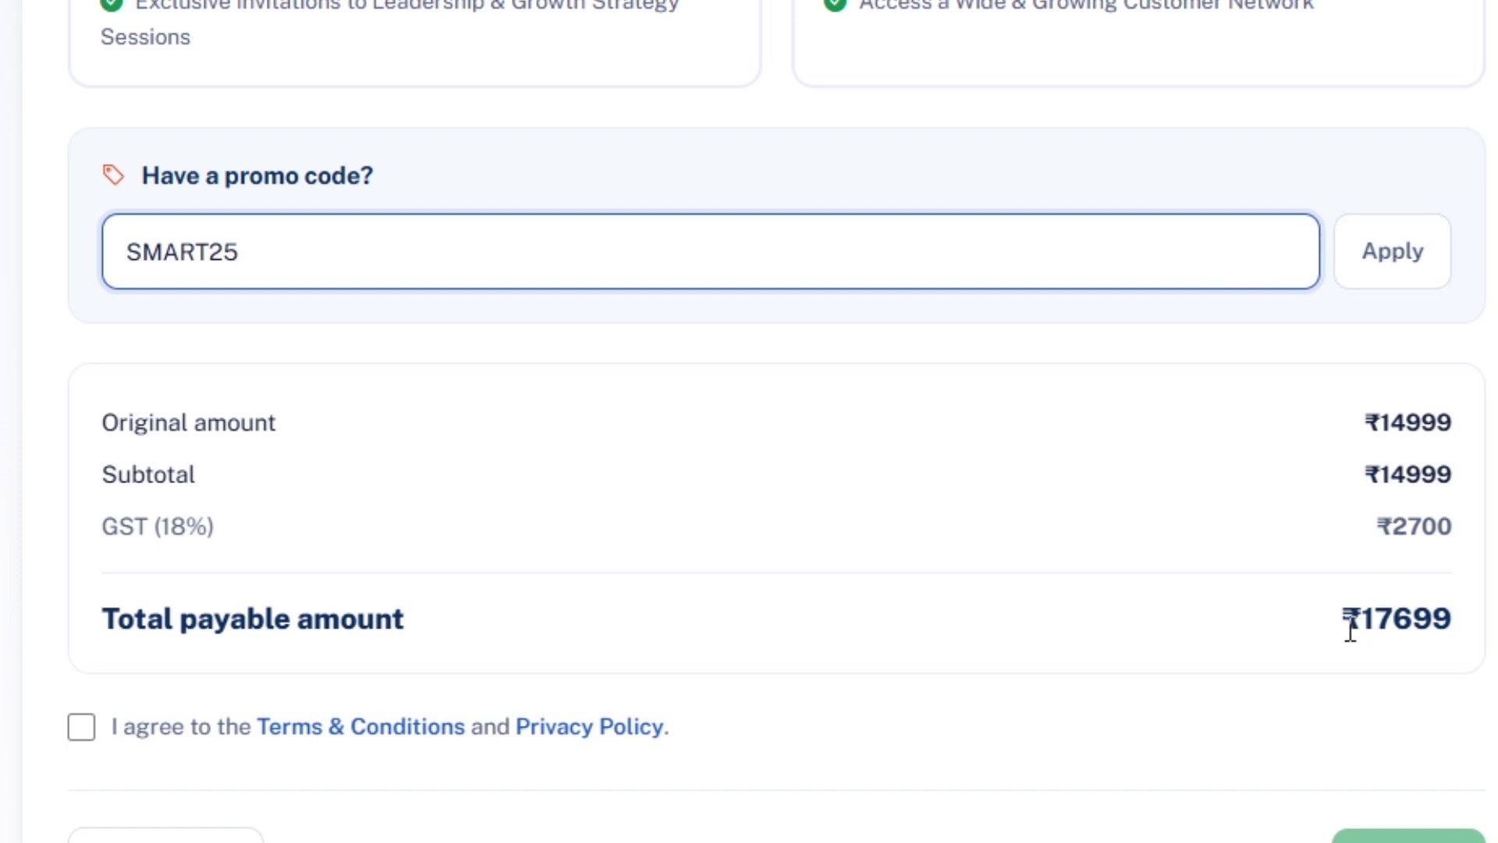
Apply SMART25, cutting the ₹17699 total to ₹13274.
{"action": "left_click_drag", "start_coordinate": [1351, 622], "coordinate": [1461, 639]}
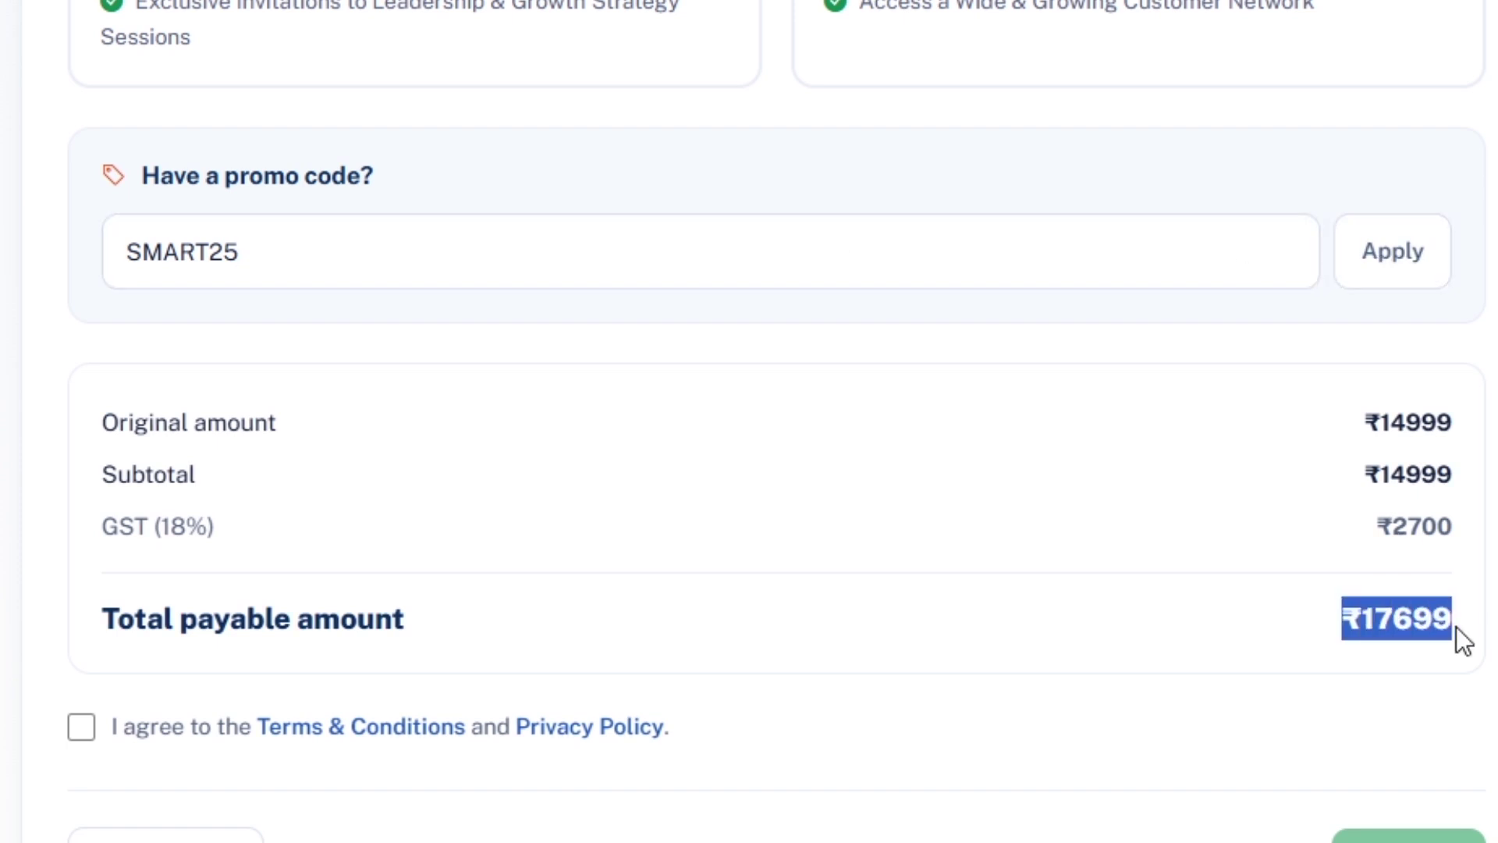
{"action": "left_click", "coordinate": [1408, 265]}
{"action": "left_click_drag", "start_coordinate": [1345, 569], "coordinate": [1458, 569]}
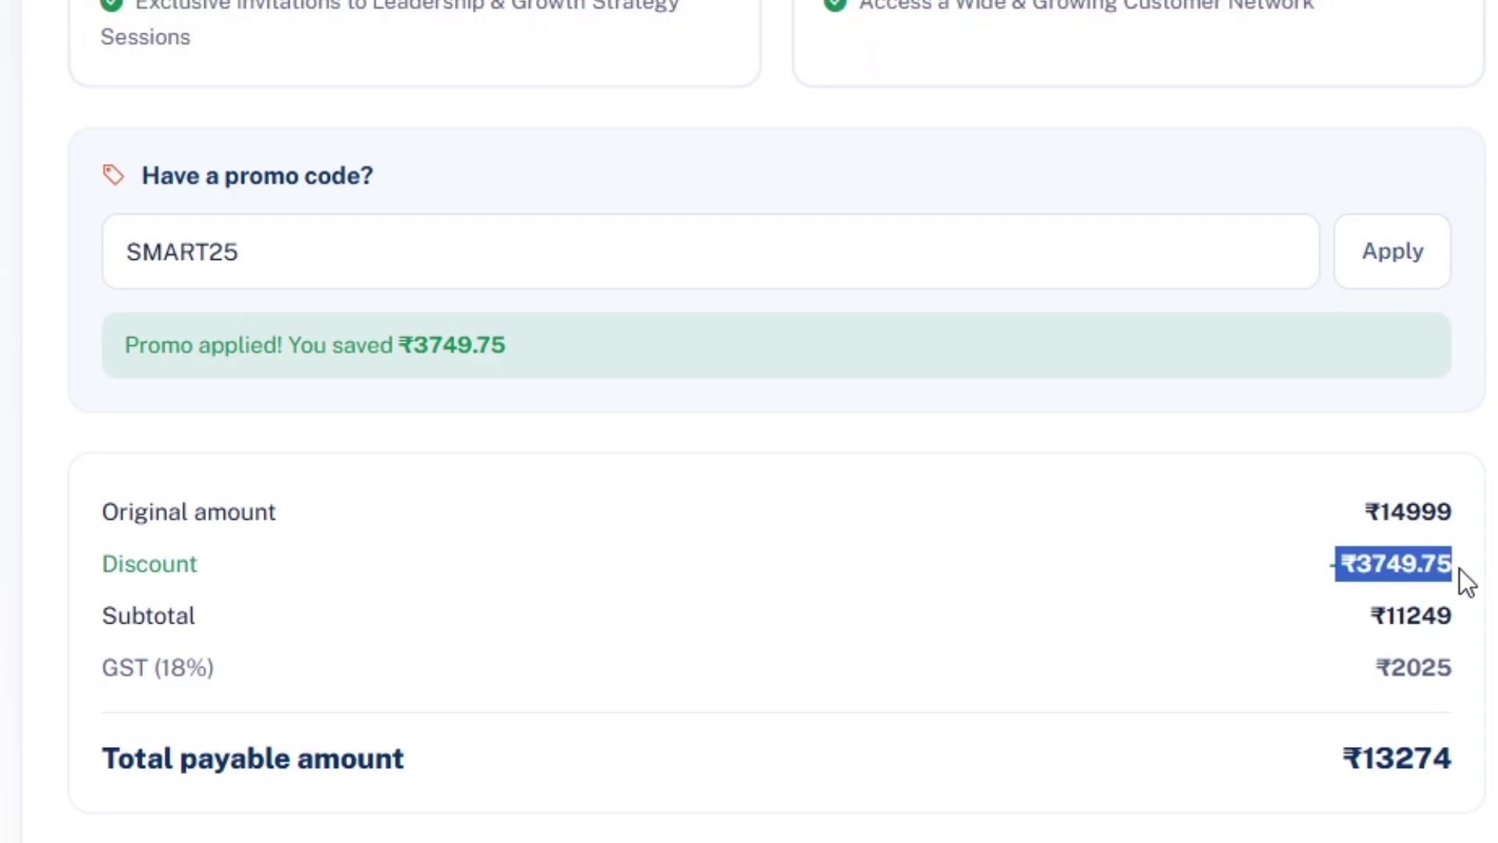
{"action": "left_click_drag", "start_coordinate": [1343, 761], "coordinate": [1486, 769]}
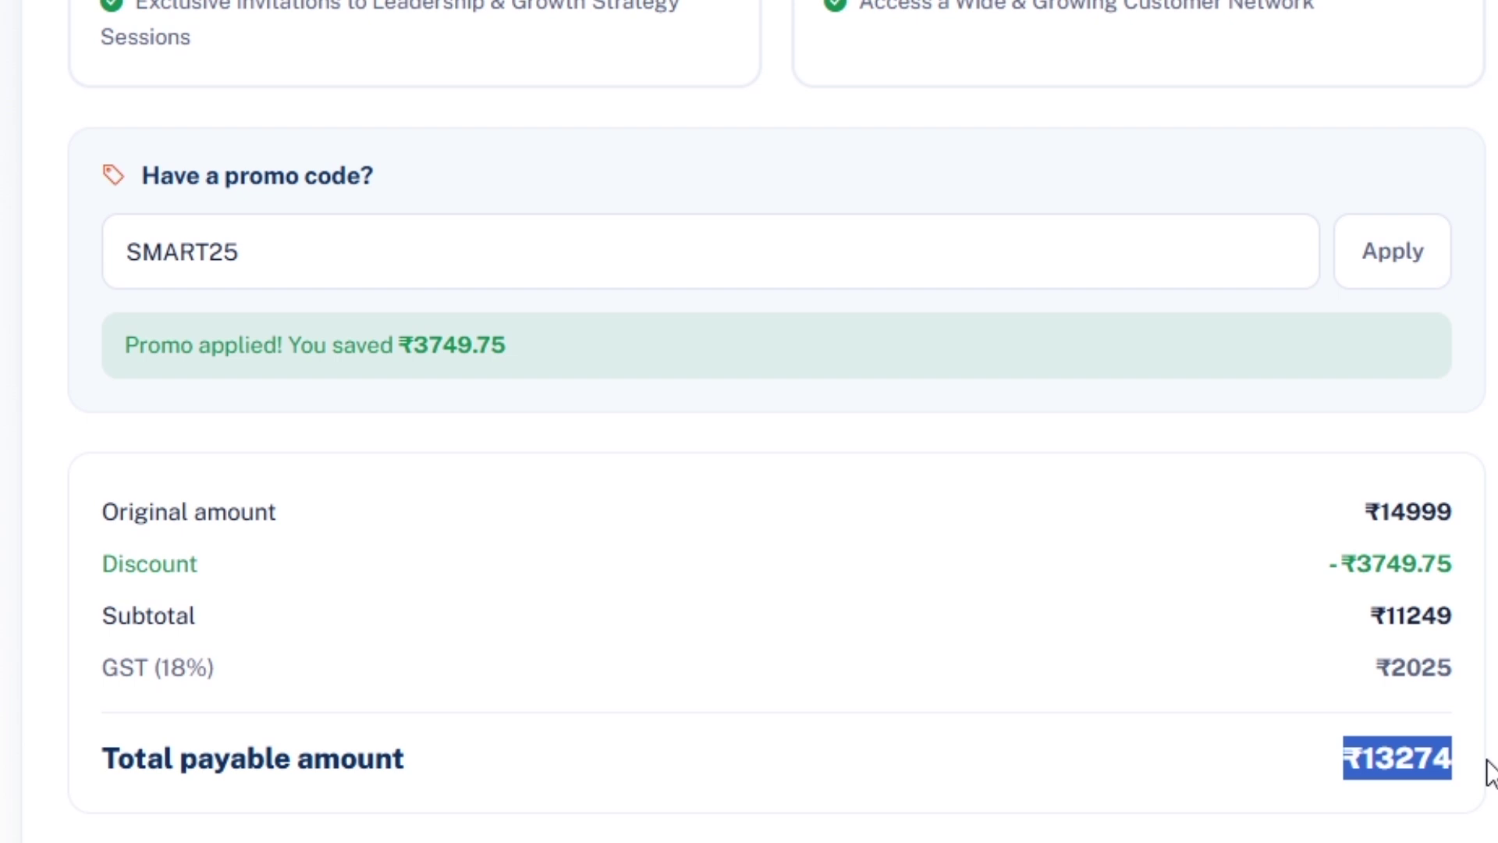
Change the promo code from SMART25 to SMARTDF10 and apply it for a ₹15929 total.
{"action": "left_click", "coordinate": [345, 254]}
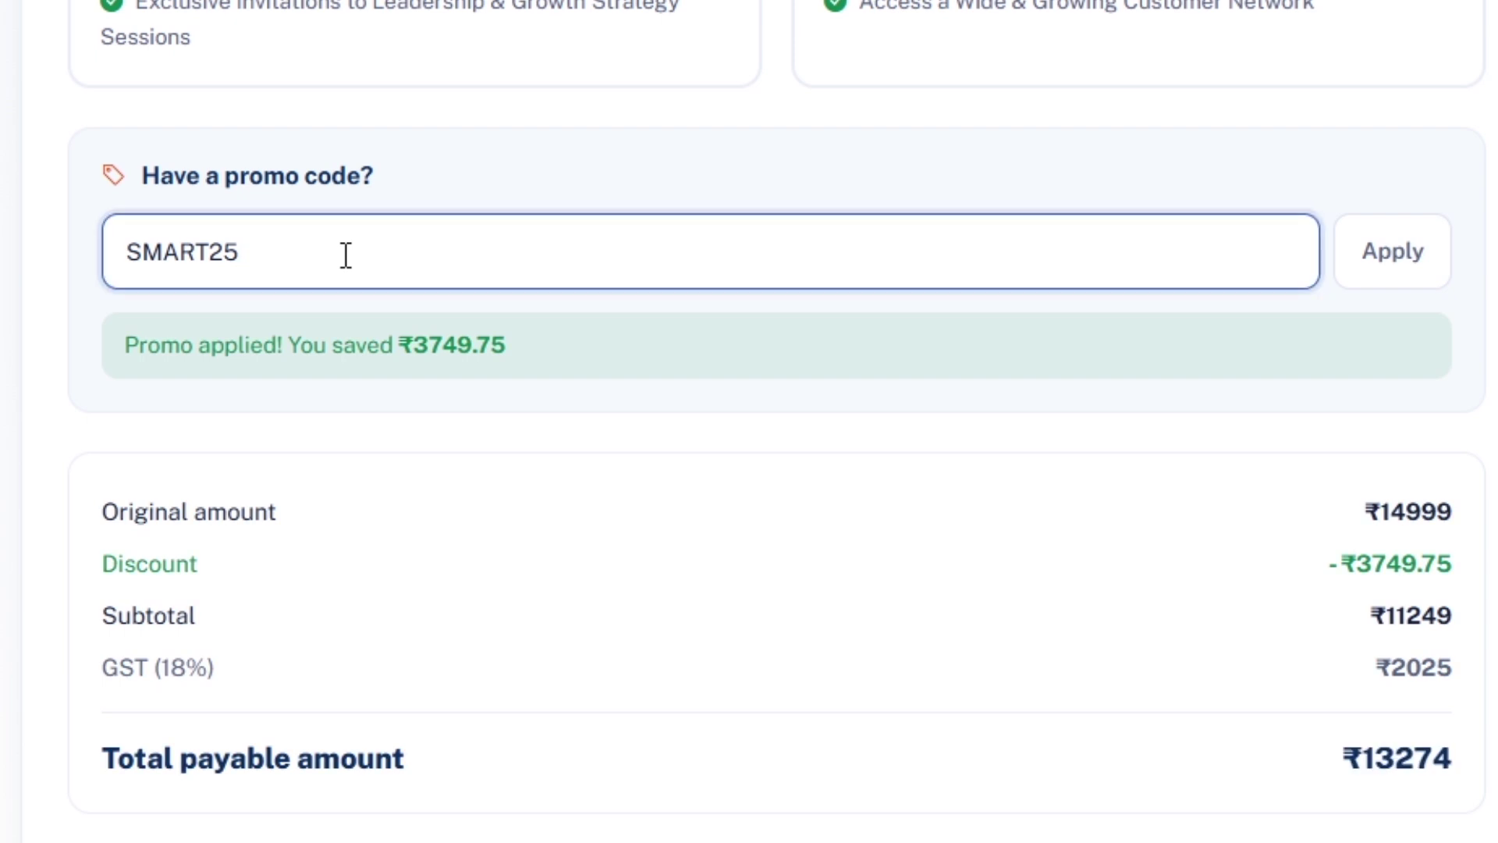
{"action": "key", "text": "BackSpace"}
{"action": "key", "text": "BackSpace"}
{"action": "type", "text": "DF10"}
{"action": "left_click", "coordinate": [1384, 288]}
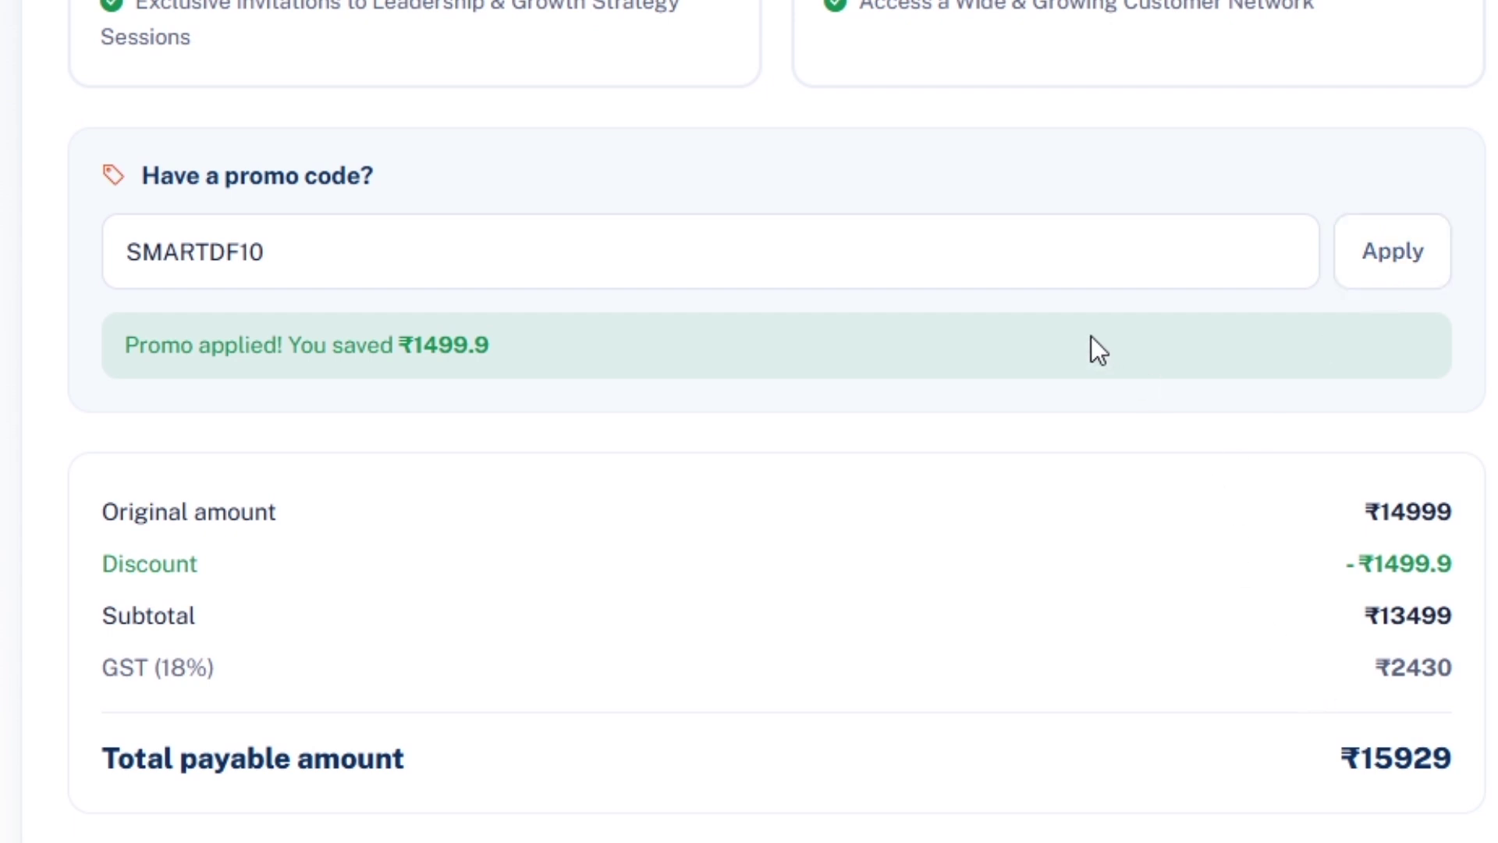
Tick the Terms & Conditions and Privacy Policy checkbox so the Pay button activates.
{"action": "scroll", "coordinate": [1111, 374], "scroll_direction": "down", "scroll_amount": 5}
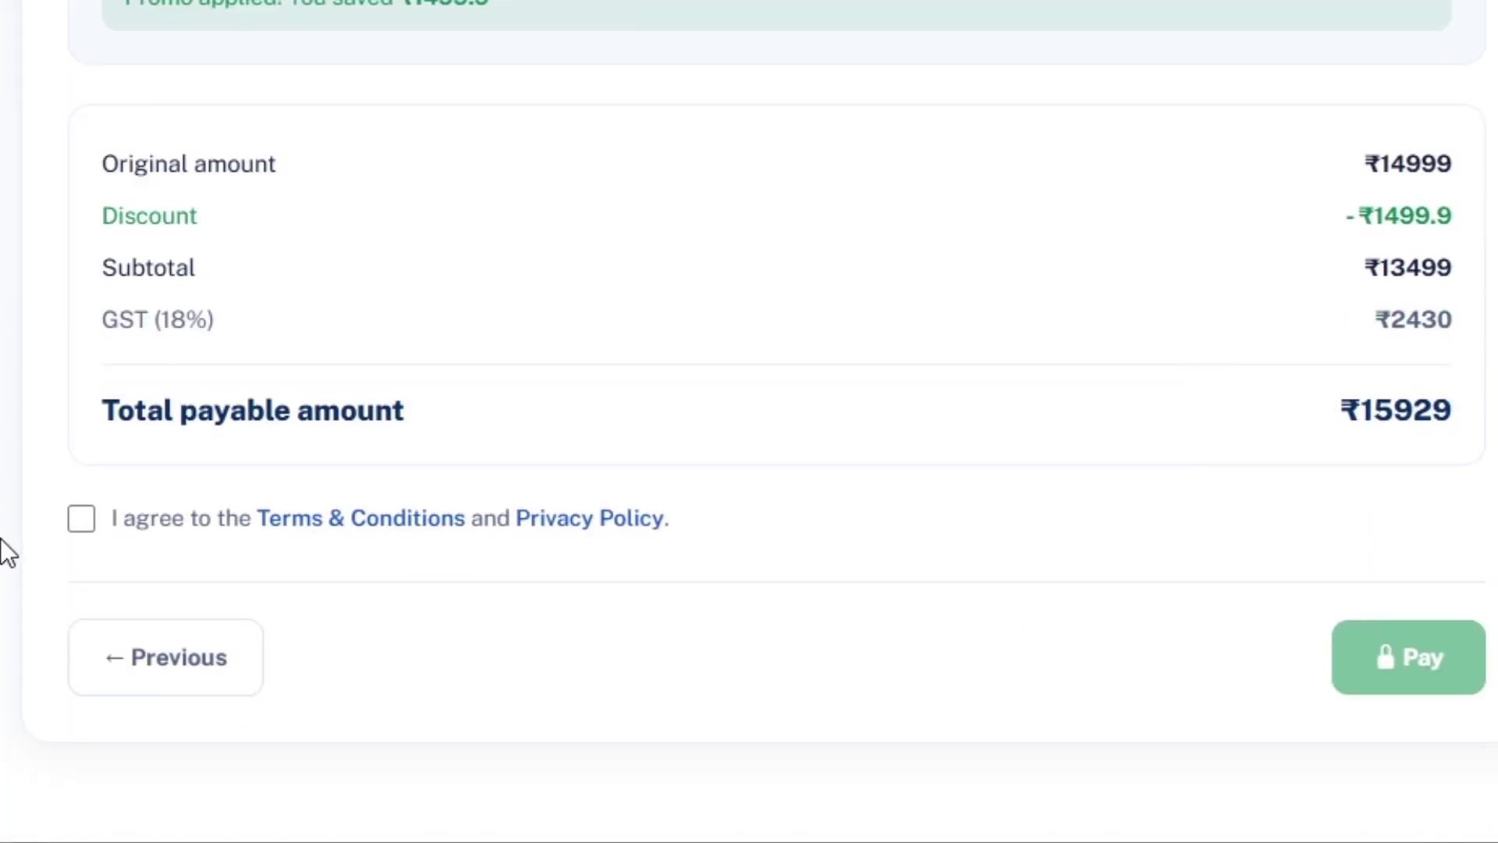
{"action": "left_click", "coordinate": [83, 525]}
{"action": "left_click", "coordinate": [81, 521]}
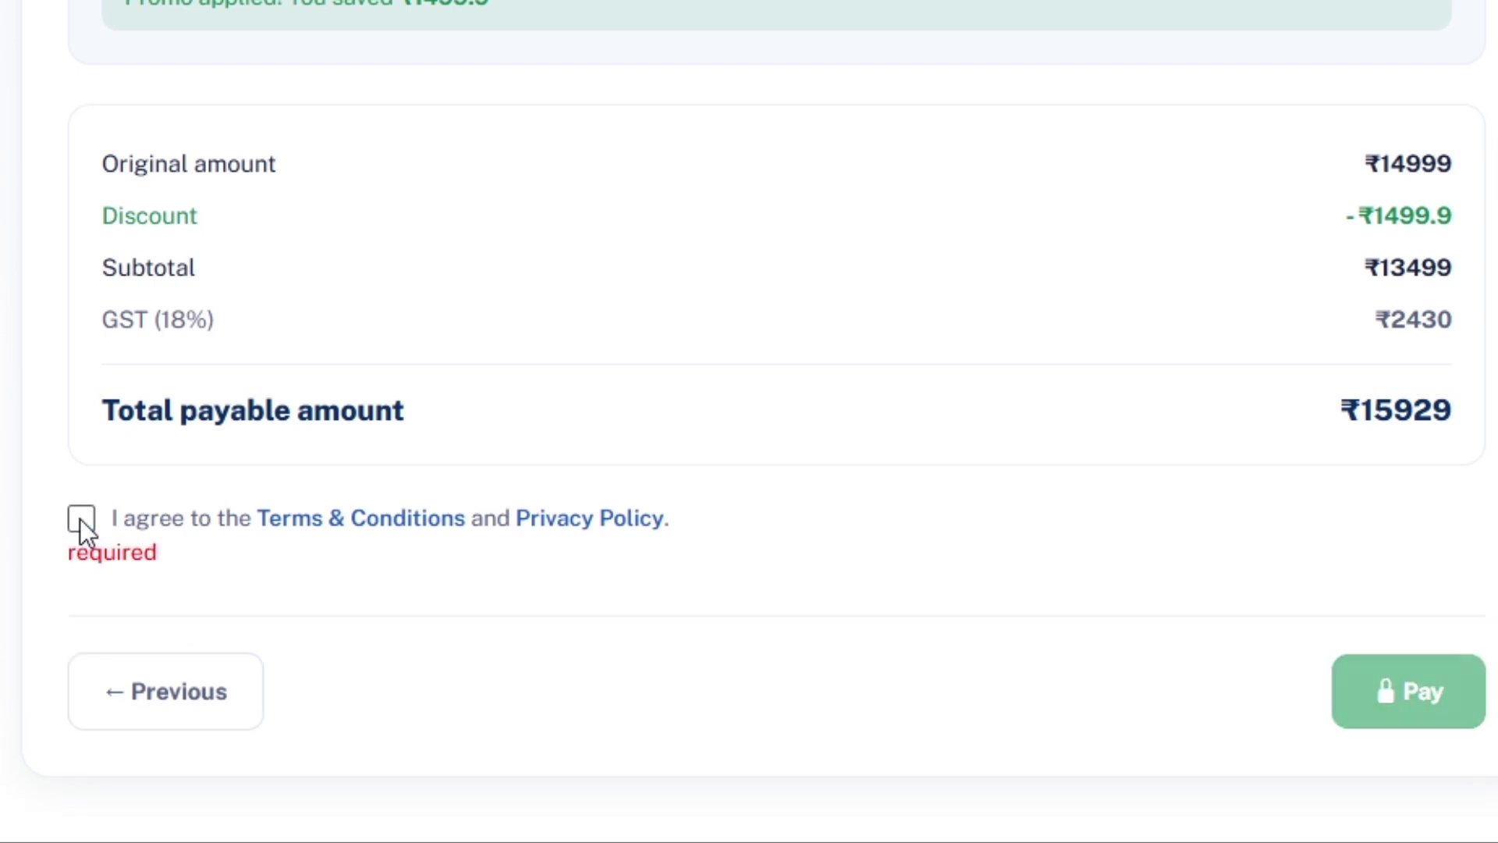
{"action": "left_click", "coordinate": [82, 521]}
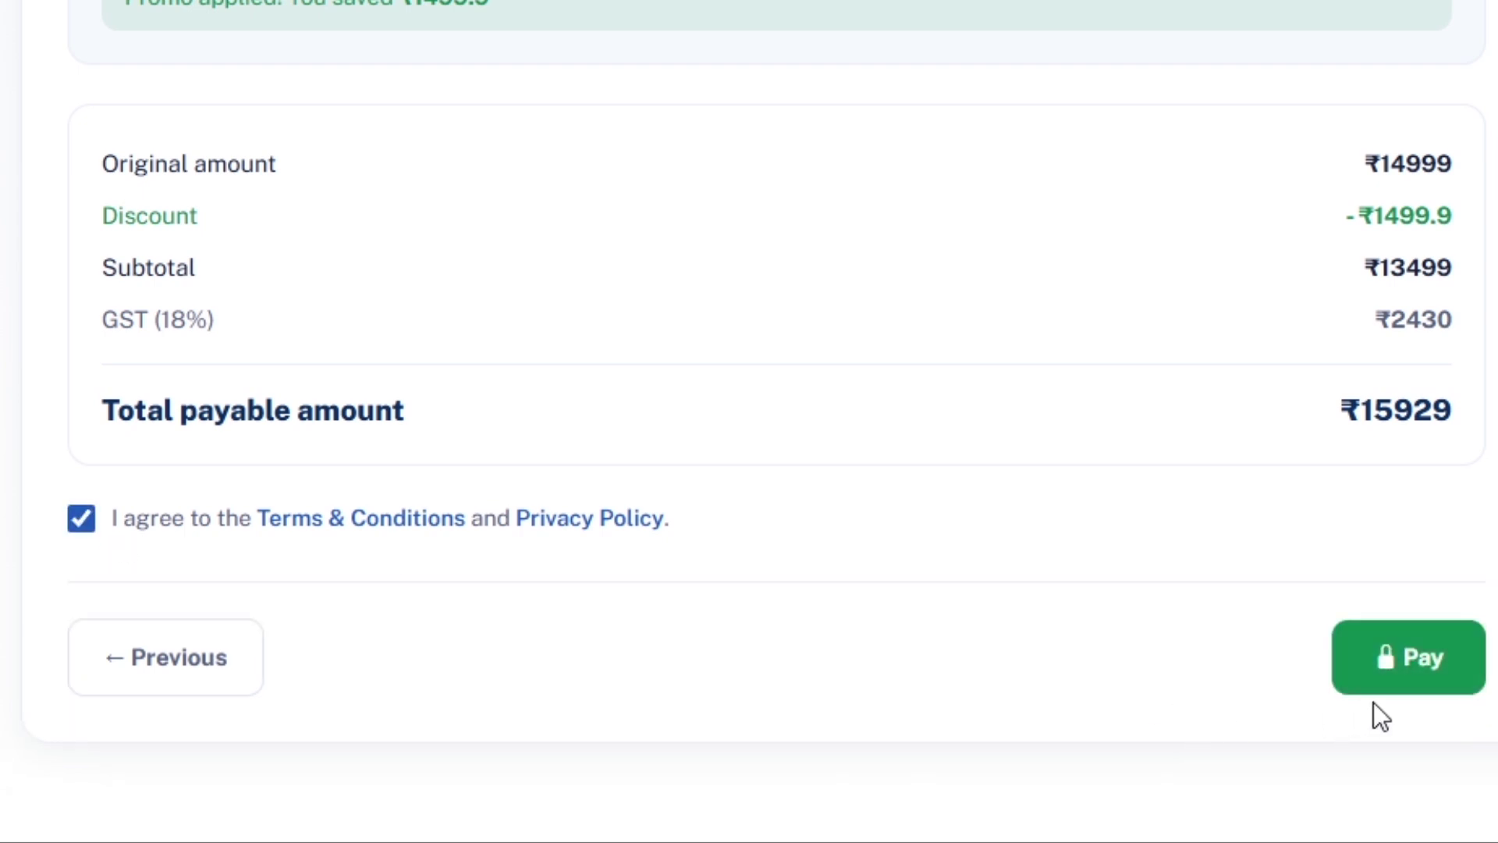
{"action": "left_click", "coordinate": [1394, 687]}
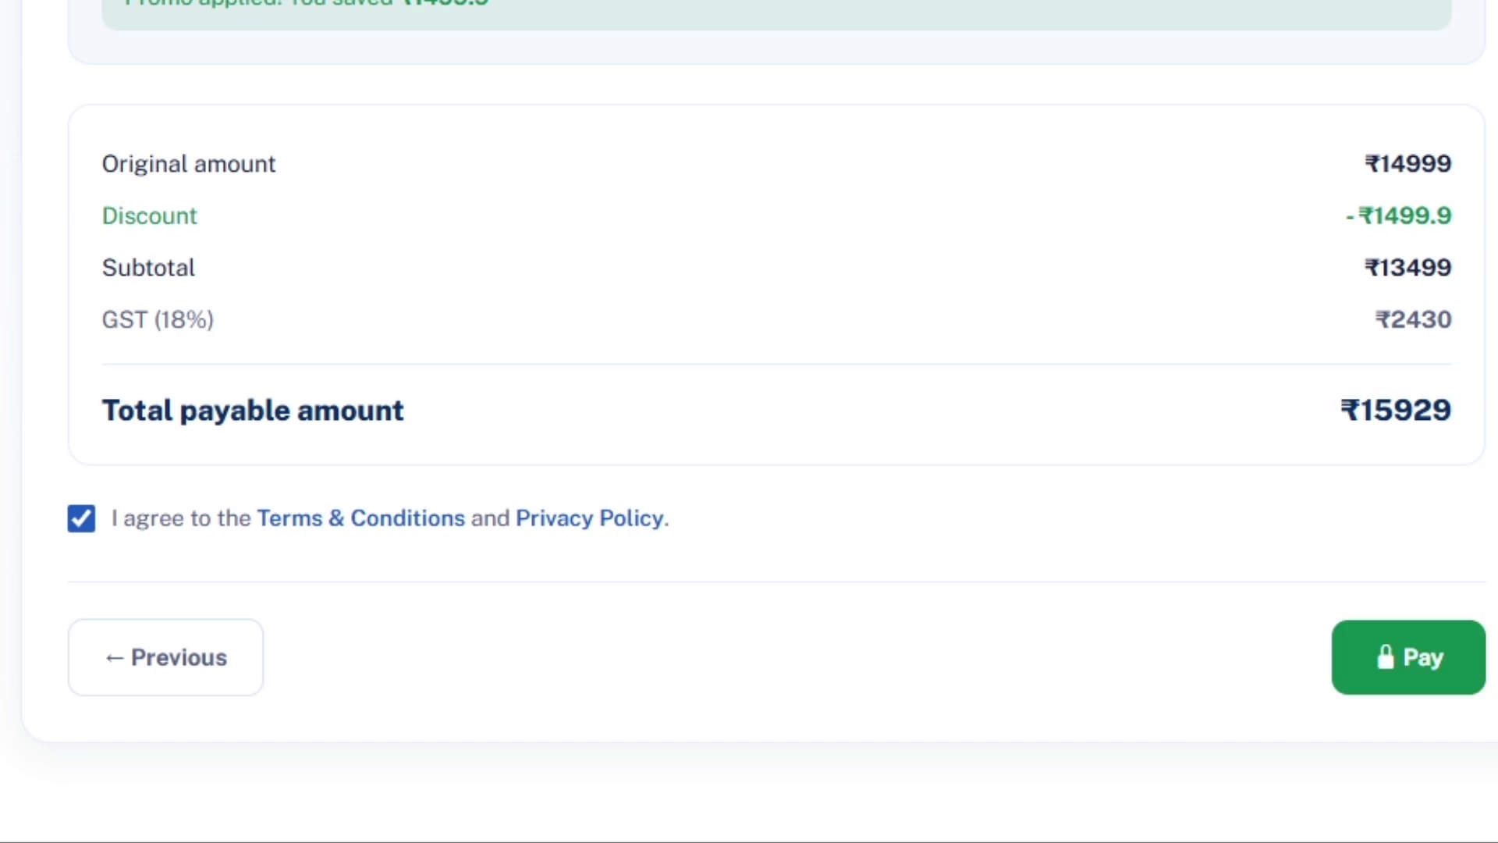